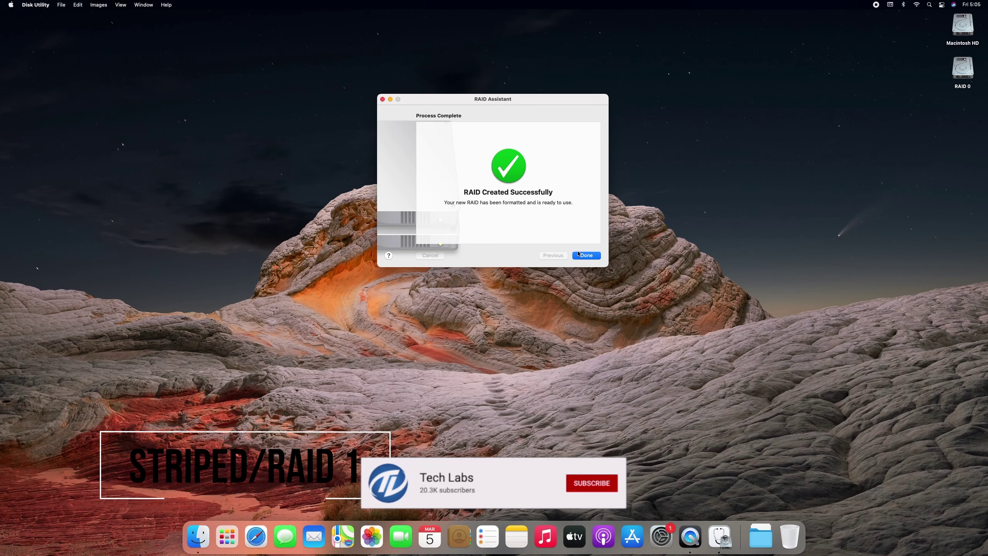
# Finish the RAID Assistant and review the new RAID 0 set's details before quitting Disk Utility.
pyautogui.click(579, 254)
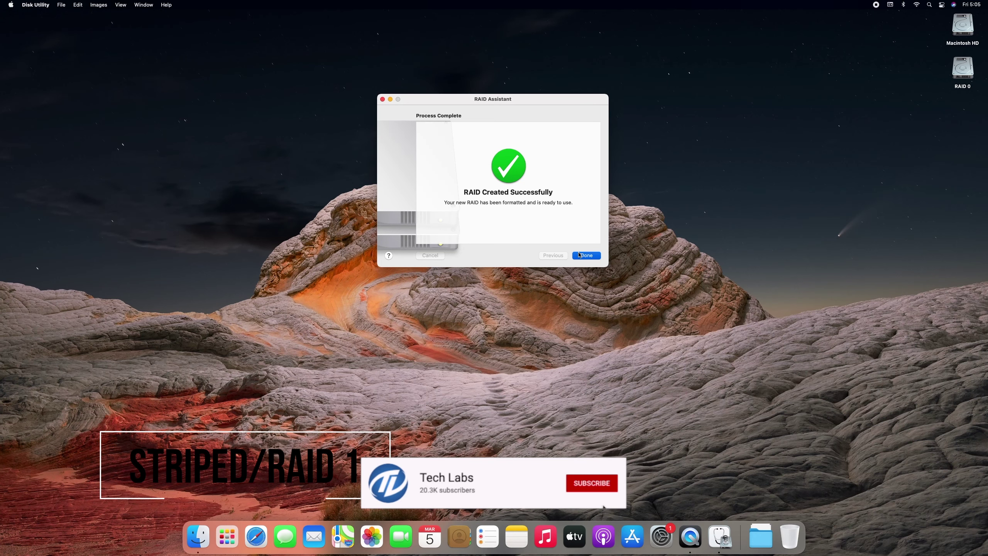
pyautogui.click(345, 307)
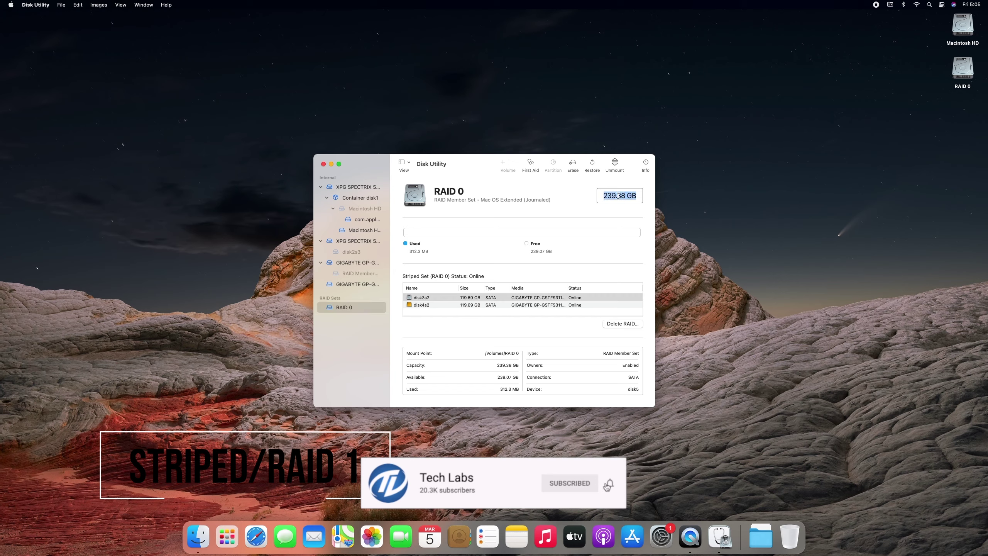
pyautogui.press('super+q')
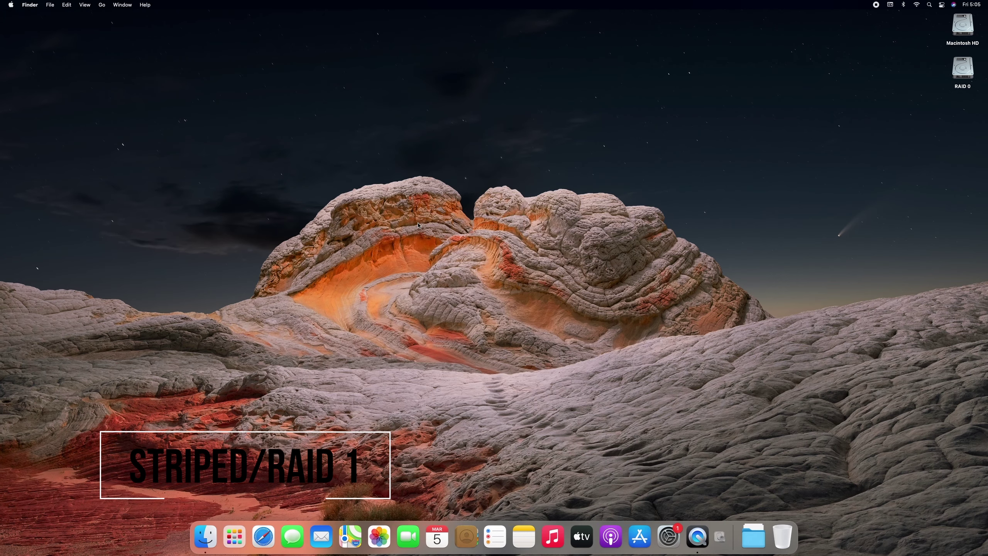
# Switch to Disk Speed Test, run a write and read speed test, and stop it after one pass.
pyautogui.click(239, 541)
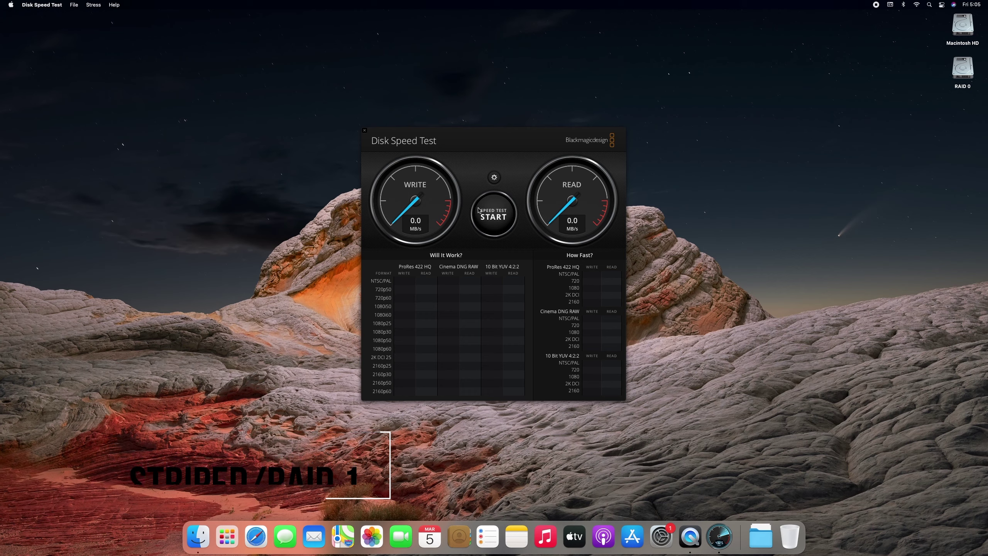
pyautogui.click(494, 217)
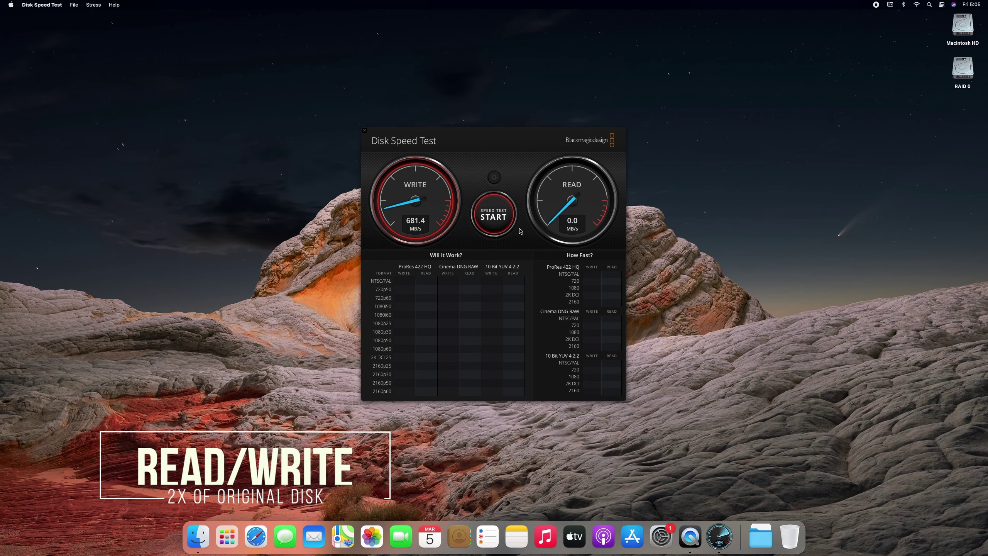
pyautogui.click(514, 227)
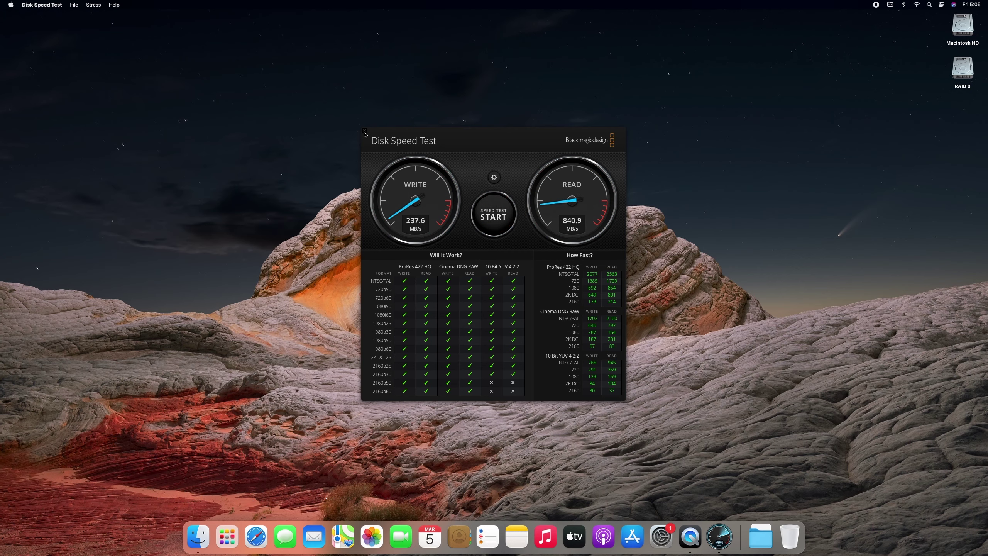
# Quit the speed test and switch to Disk Utility.
pyautogui.press('super+q')
pyautogui.press('super+space')
pyautogui.write('disk utility')
pyautogui.press('Return')
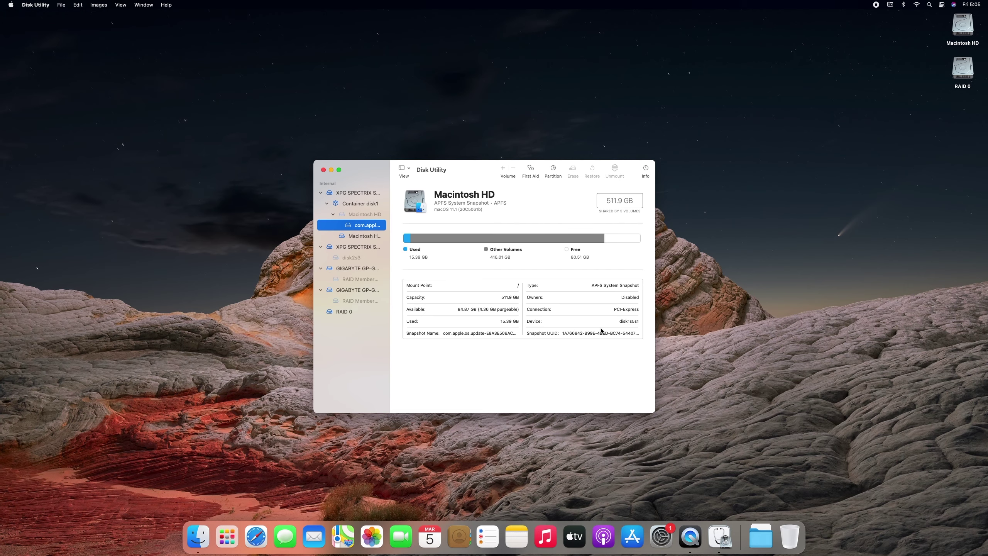
# Delete the striped RAID 0 set, confirming the permanent erasure of its data.
pyautogui.click(366, 312)
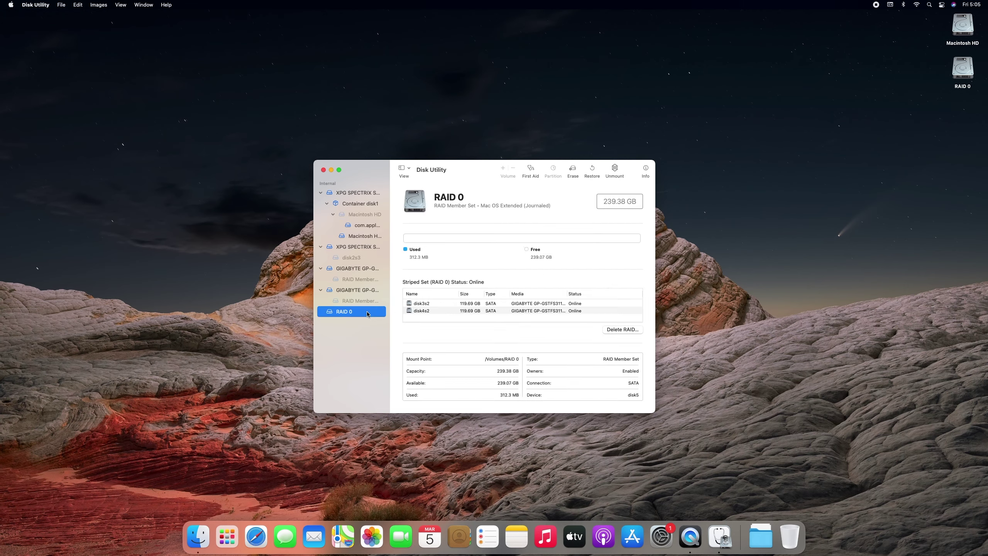
pyautogui.click(472, 306)
pyautogui.click(475, 314)
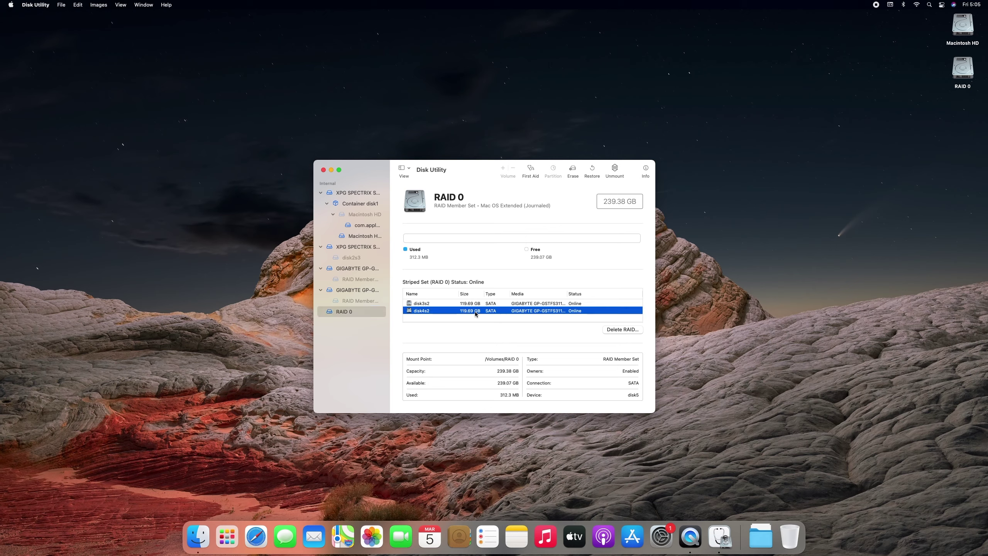
pyautogui.click(608, 331)
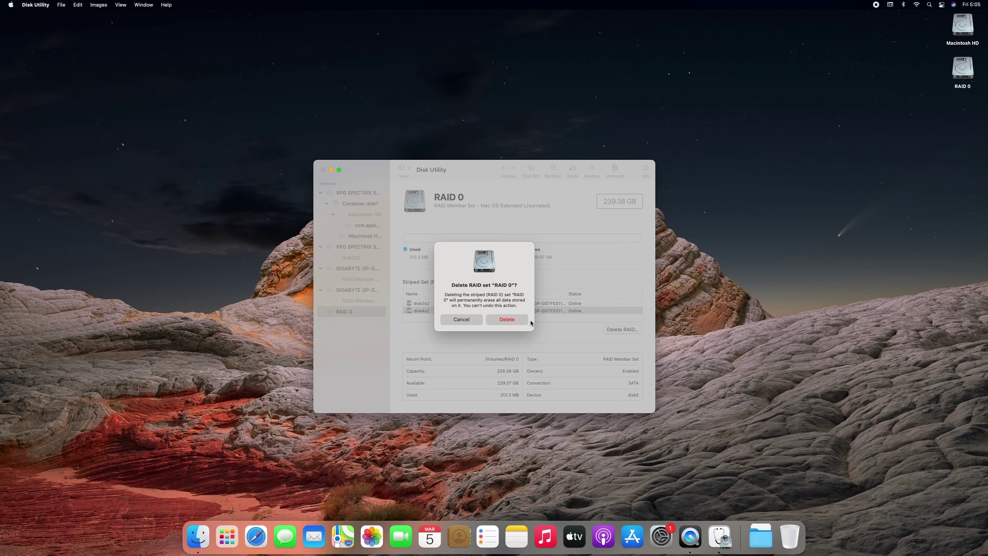
pyautogui.click(510, 317)
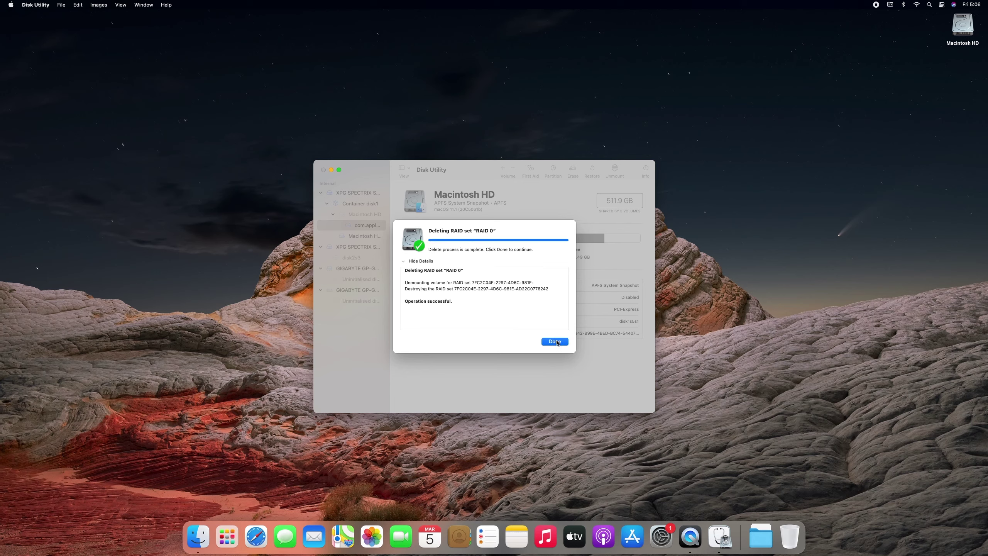
pyautogui.click(555, 341)
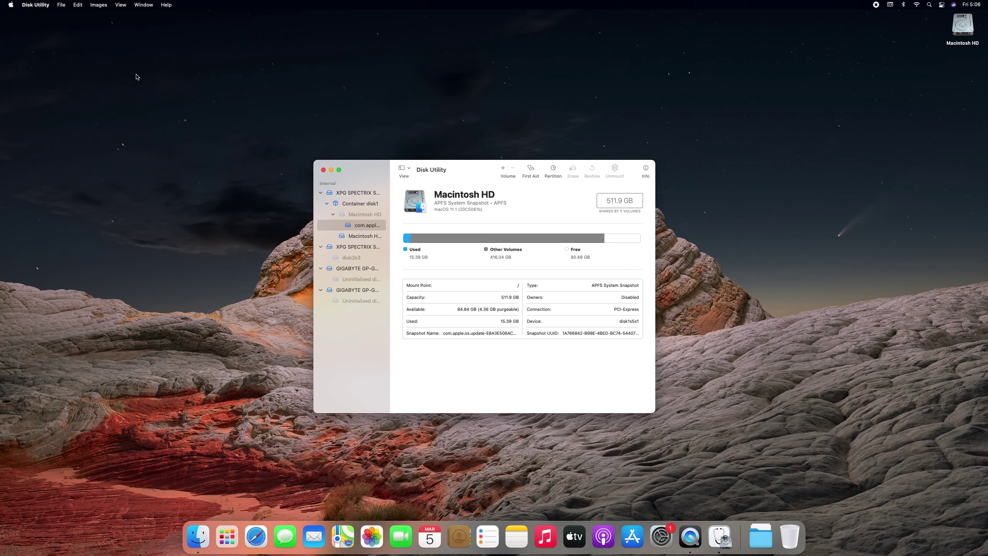
# Start the RAID Assistant and choose Mirrored (RAID 1) as the RAID type.
pyautogui.click(354, 267)
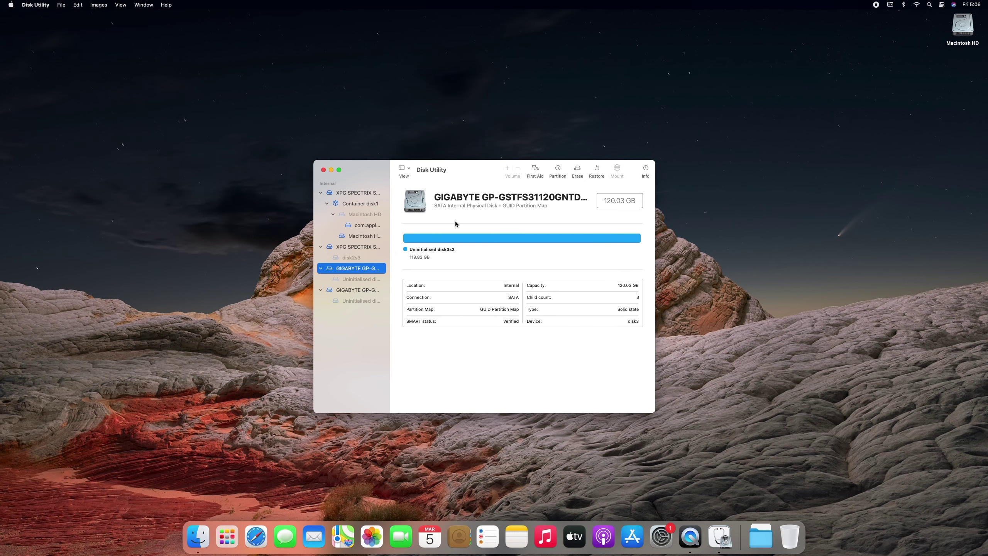
pyautogui.click(59, 6)
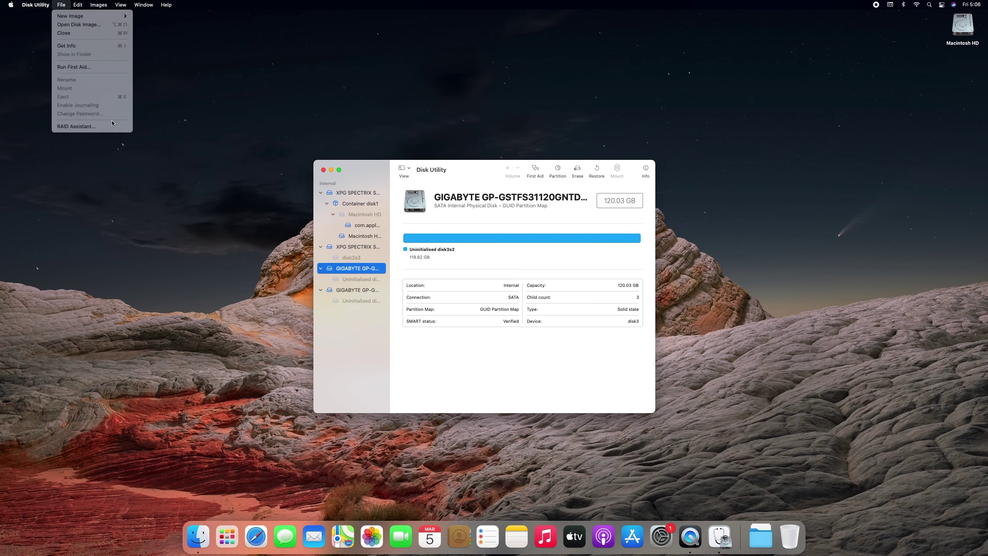
pyautogui.click(112, 126)
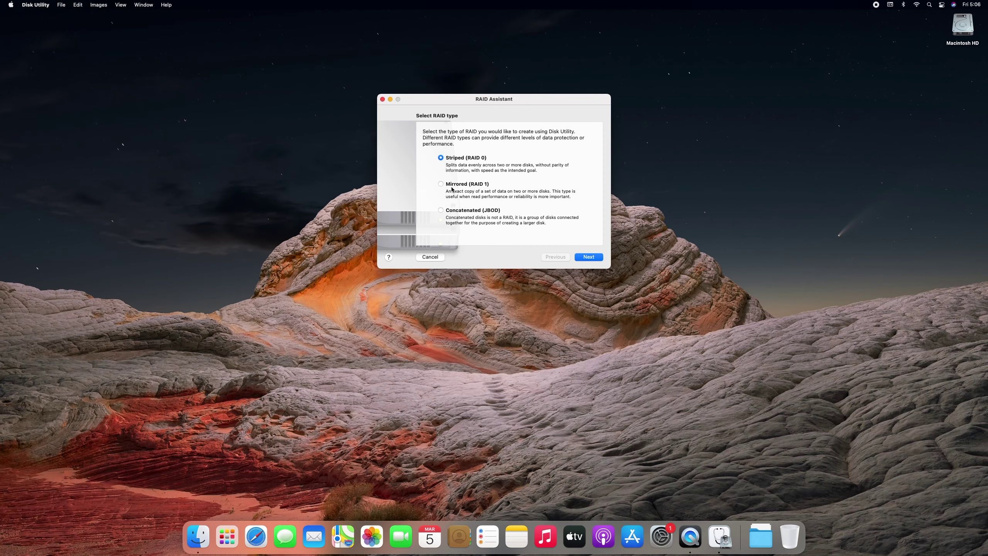
pyautogui.click(473, 189)
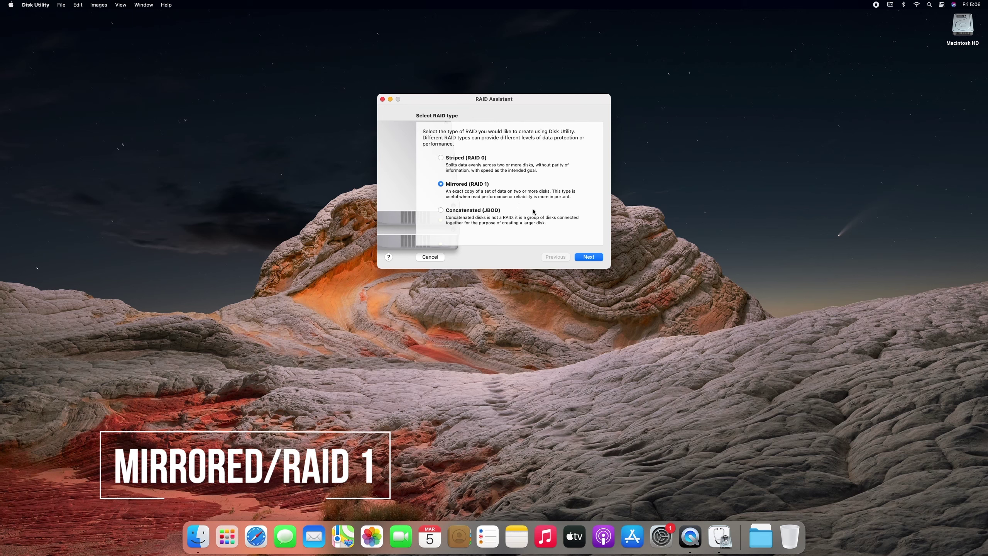
pyautogui.click(588, 258)
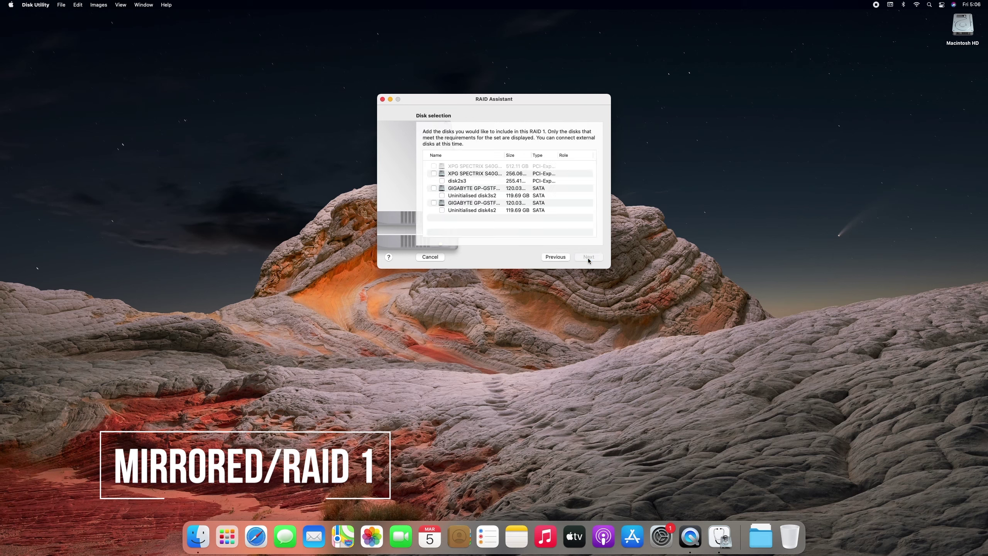
# Include both 120.03 GB GIGABYTE SATA disks in the mirrored set and continue to its properties.
pyautogui.click(434, 188)
pyautogui.click(434, 203)
pyautogui.click(589, 257)
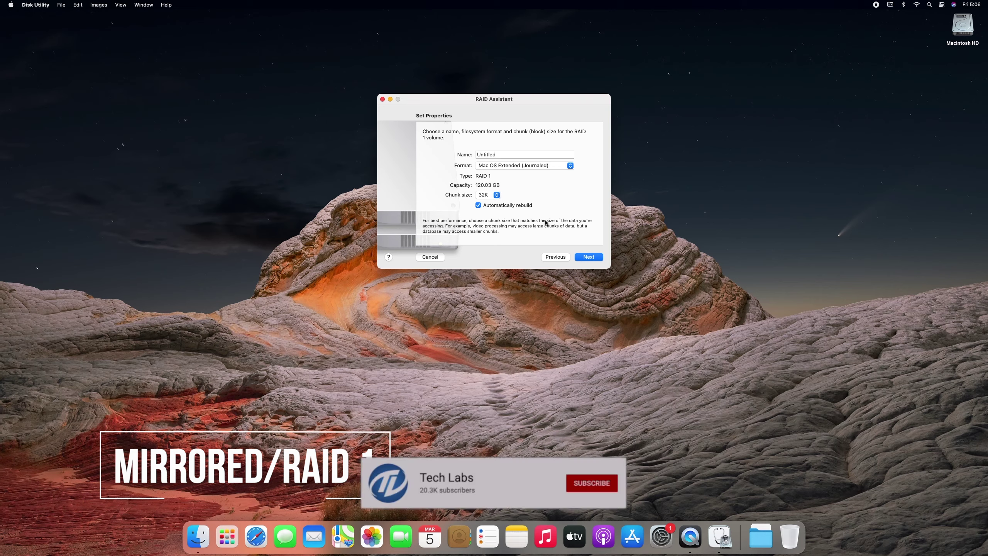
# Name the mirrored volume RAID 1, set its chunk size to 256K, and create the set.
pyautogui.press('Tab')
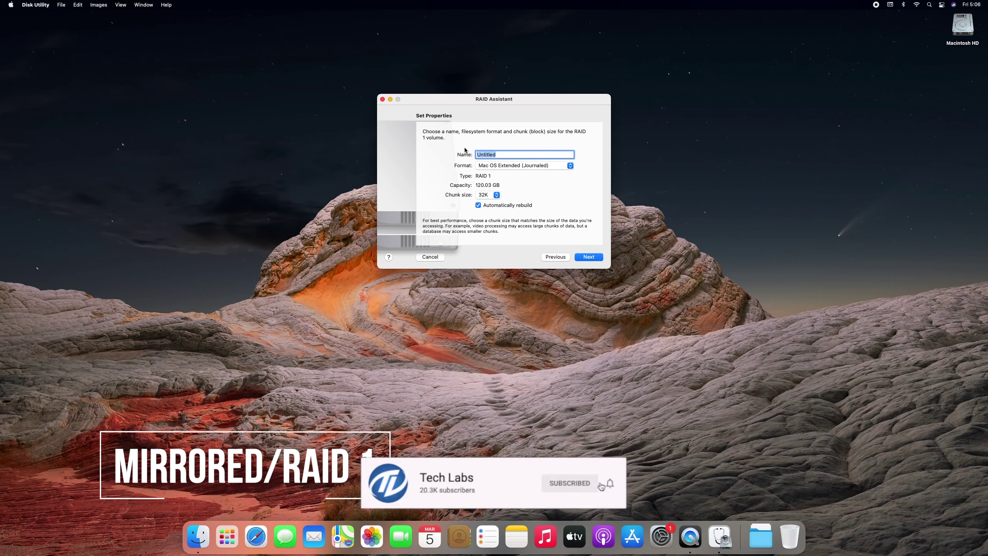
pyautogui.write('RAID 1')
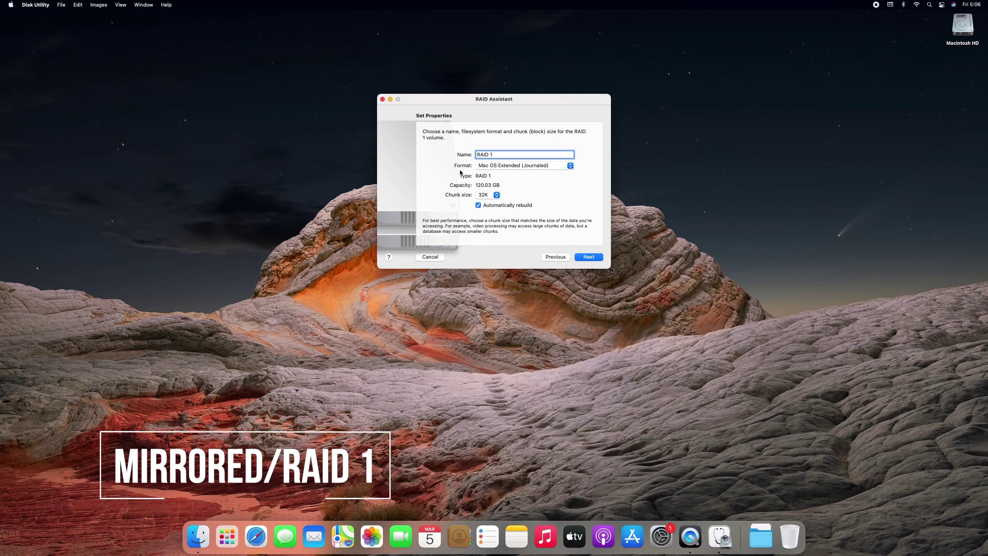
pyautogui.click(491, 193)
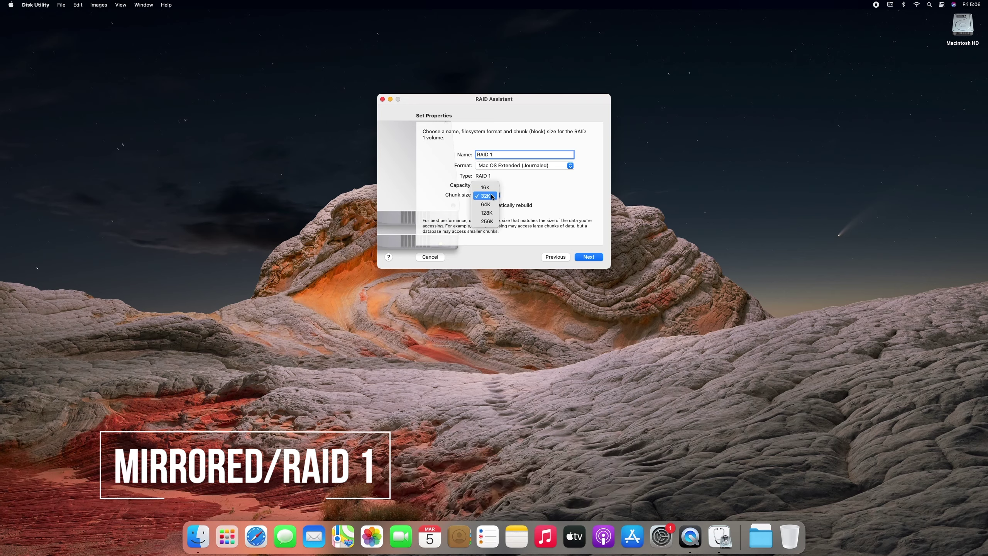
pyautogui.click(485, 221)
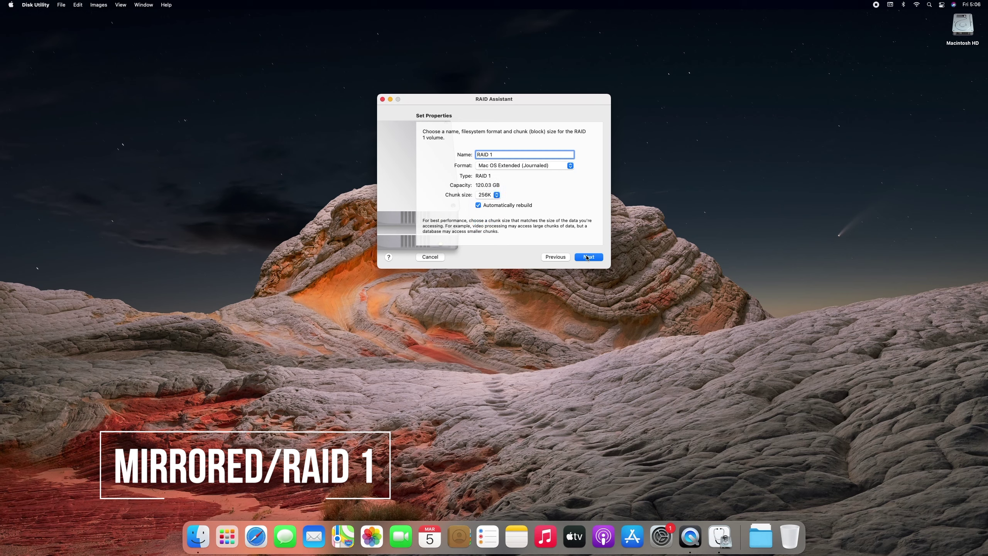
pyautogui.click(589, 257)
pyautogui.click(517, 230)
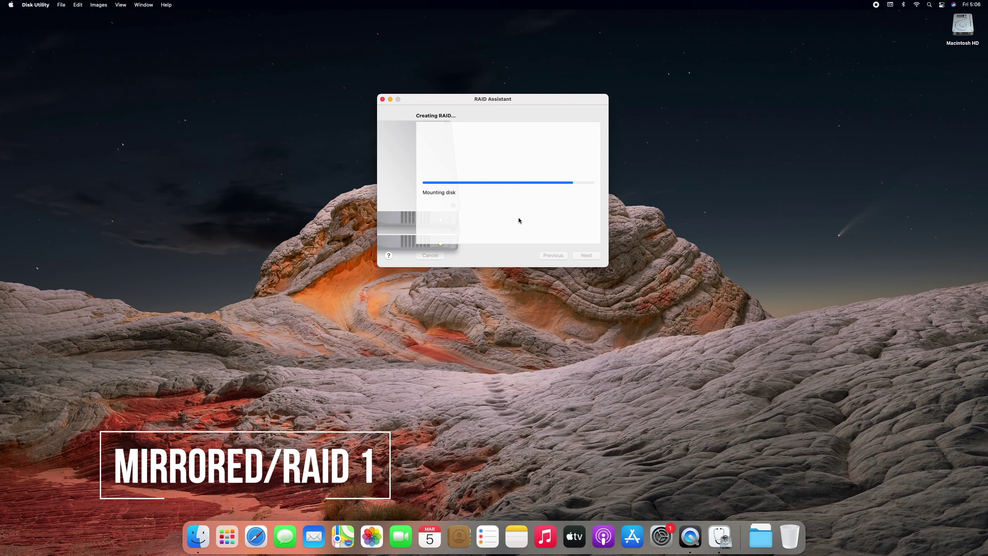
# Finish the RAID Assistant and check the RAID 1 set's member disks and capacity before closing Disk Utility.
pyautogui.click(586, 256)
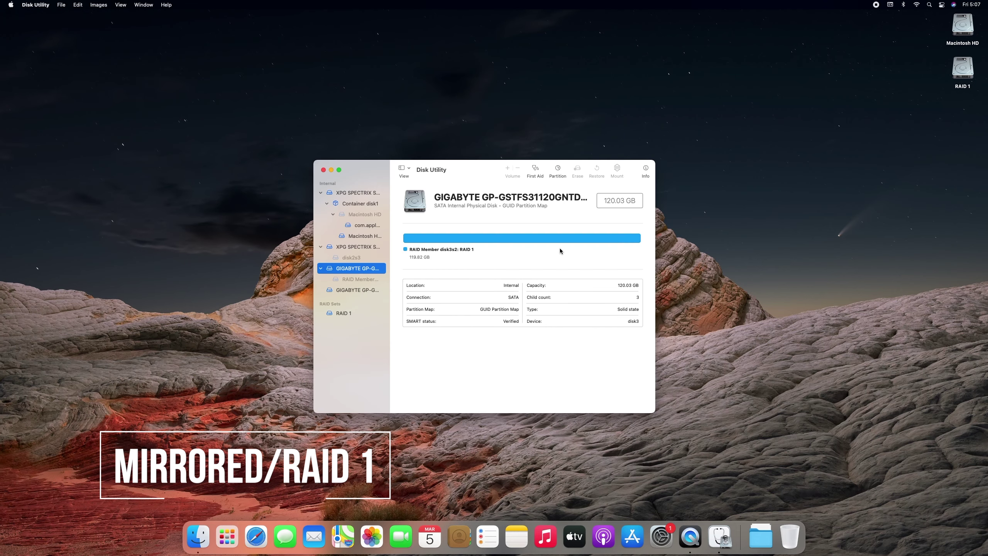
pyautogui.click(344, 313)
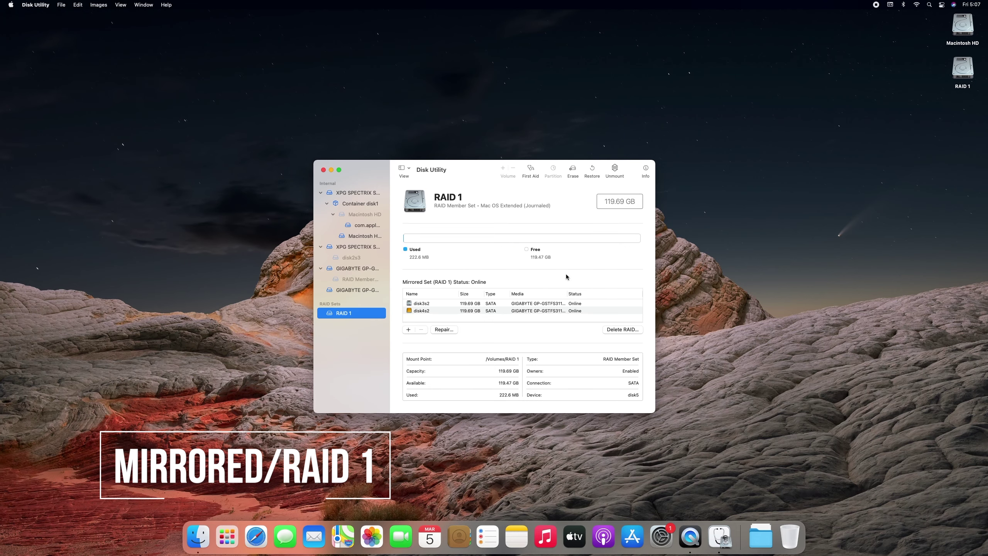
pyautogui.click(537, 304)
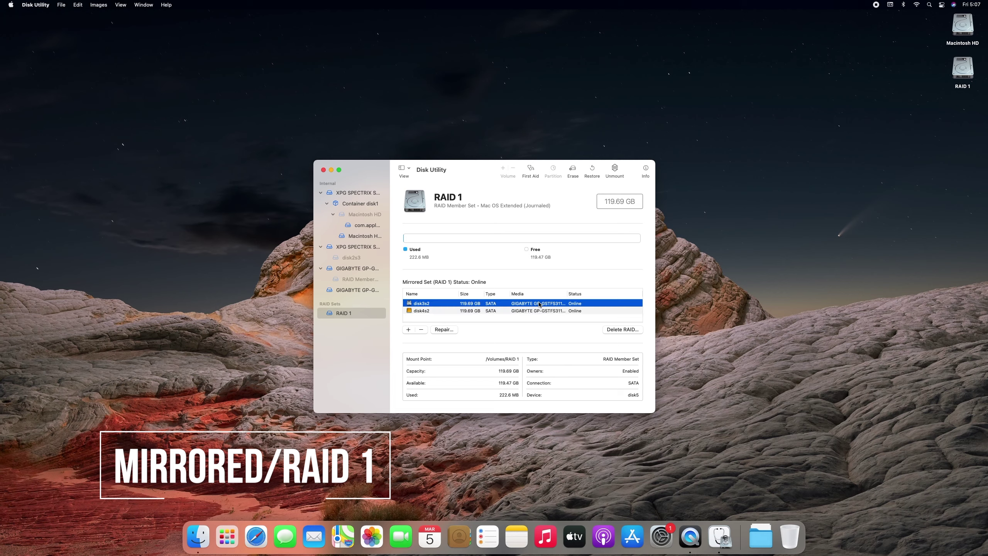
pyautogui.tripleClick(621, 202)
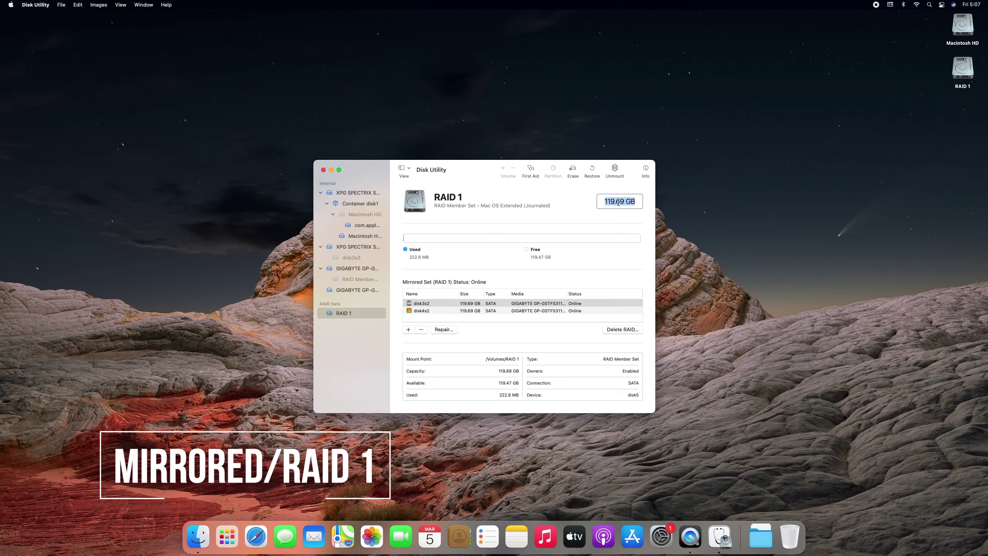
pyautogui.click(616, 204)
pyautogui.click(324, 170)
# Switch to Disk Speed Test and select the RAID 1 volume as the target drive.
pyautogui.click(241, 535)
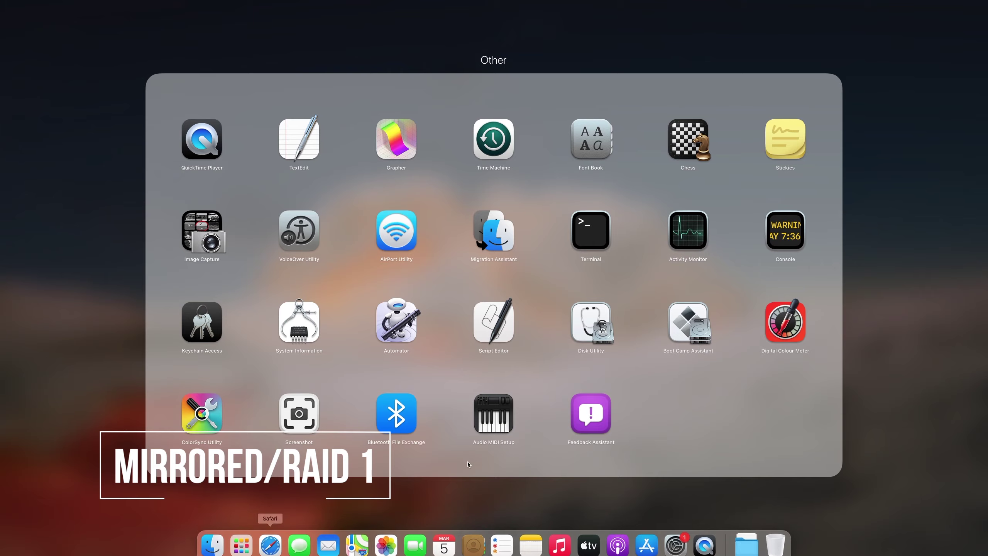
pyautogui.click(770, 519)
pyautogui.click(785, 351)
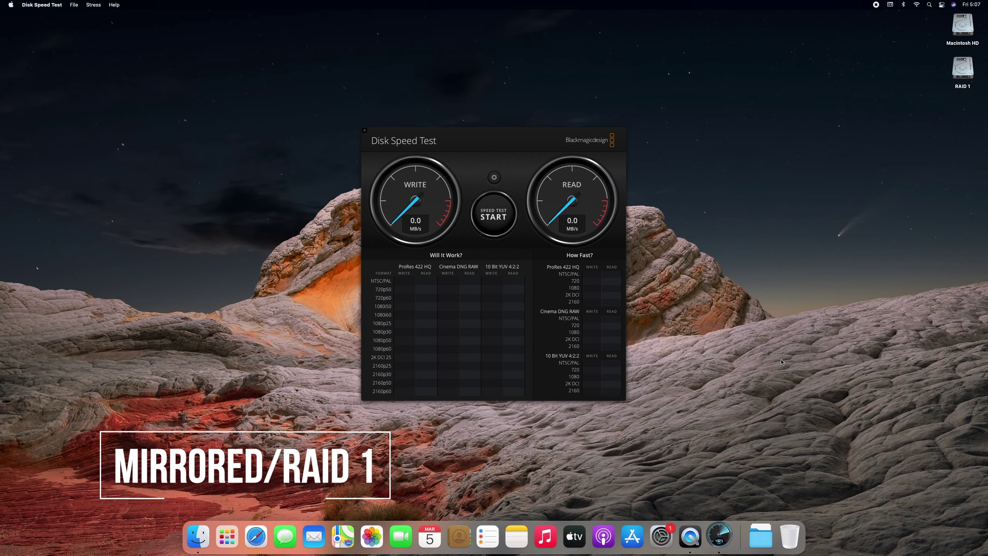
pyautogui.click(495, 177)
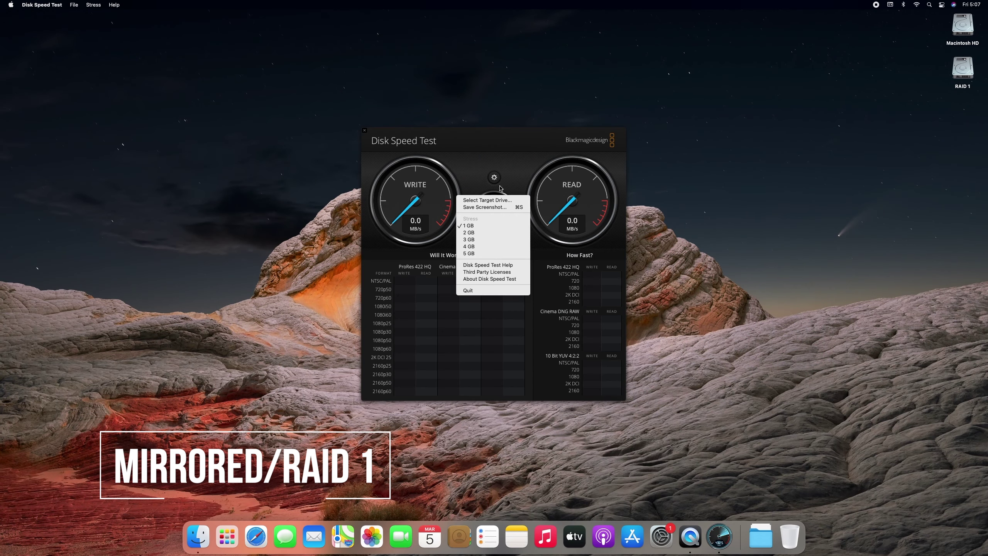
pyautogui.click(501, 201)
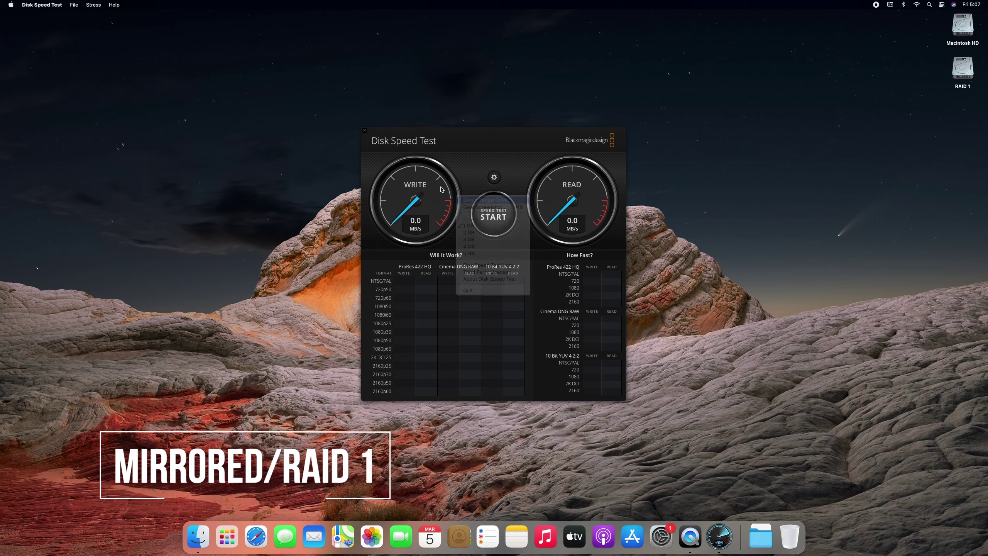
pyautogui.click(378, 183)
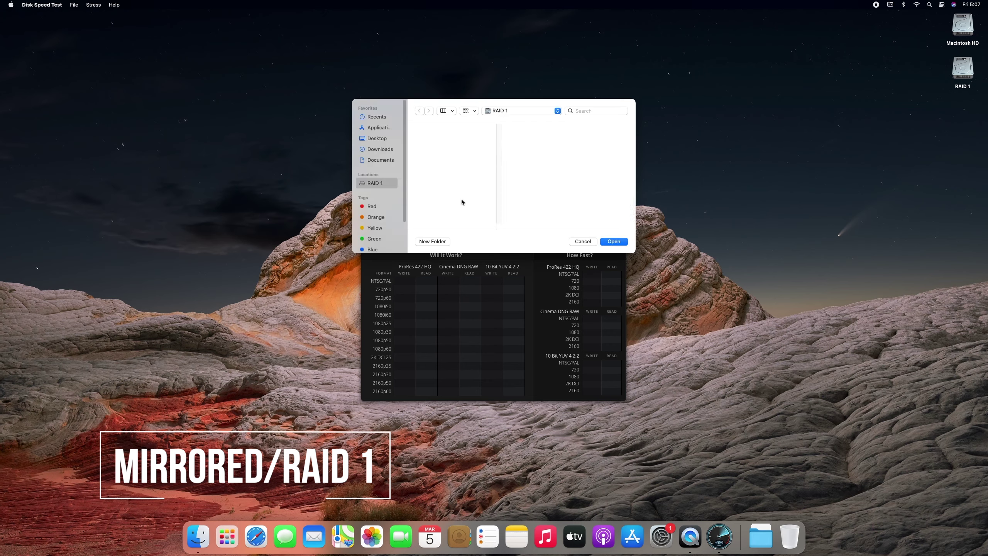
pyautogui.click(623, 244)
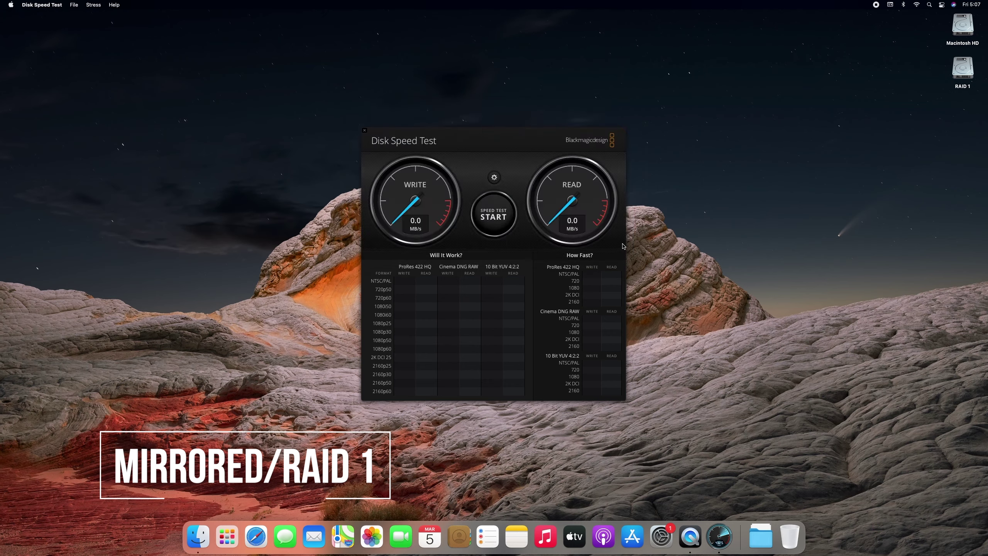
# Run the write and read speed test on the RAID 1 volume and stop it after one pass.
pyautogui.click(492, 217)
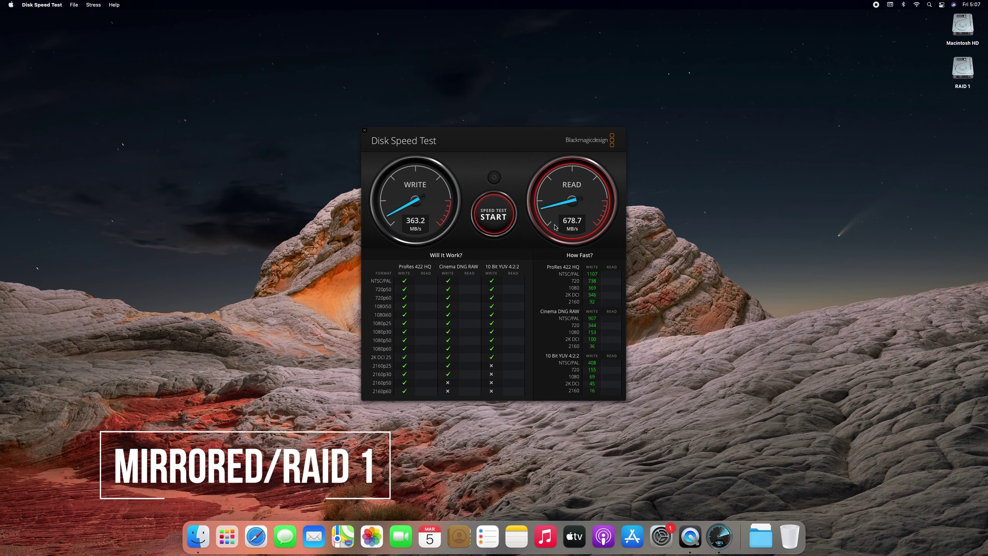
pyautogui.click(501, 217)
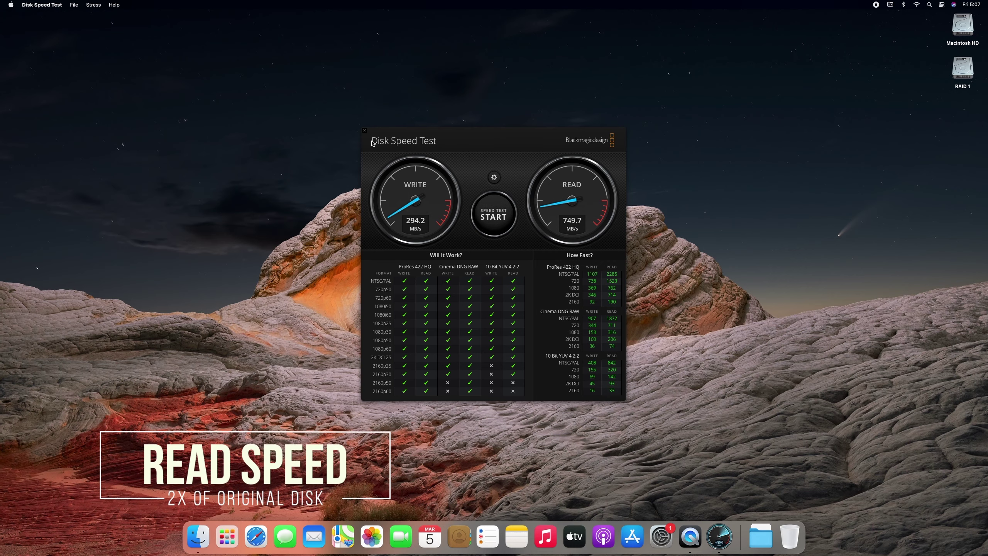
# Close Disk Speed Test and switch to Disk Utility.
pyautogui.click(364, 132)
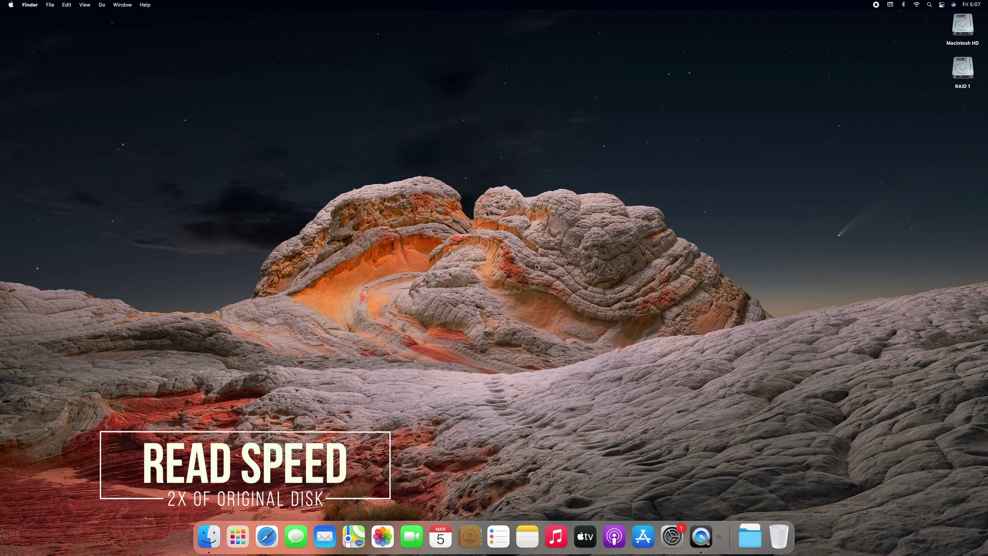
pyautogui.press('super+space')
pyautogui.write('disk utility')
pyautogui.press('Return')
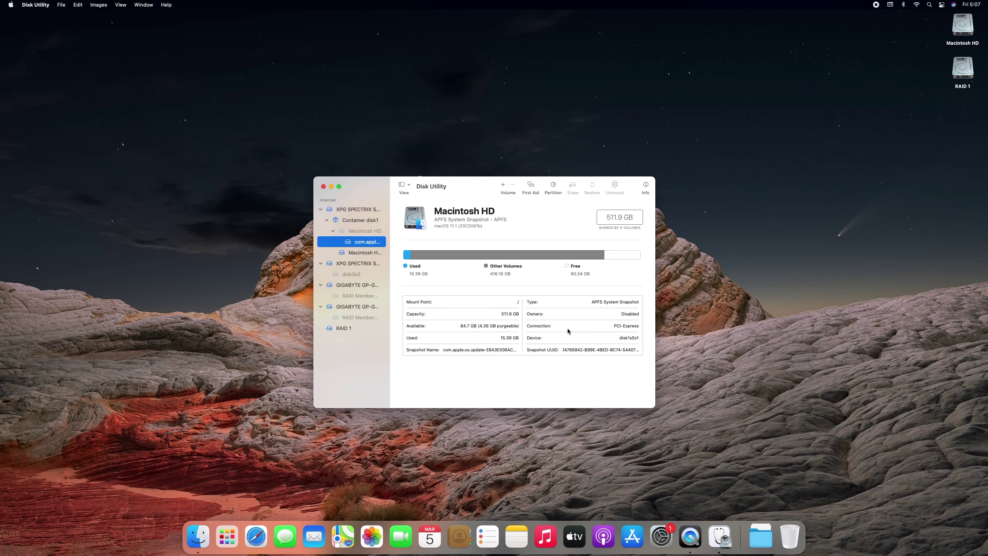
# Delete the RAID 1 mirrored set and dismiss the completed deletion dialog.
pyautogui.click(356, 329)
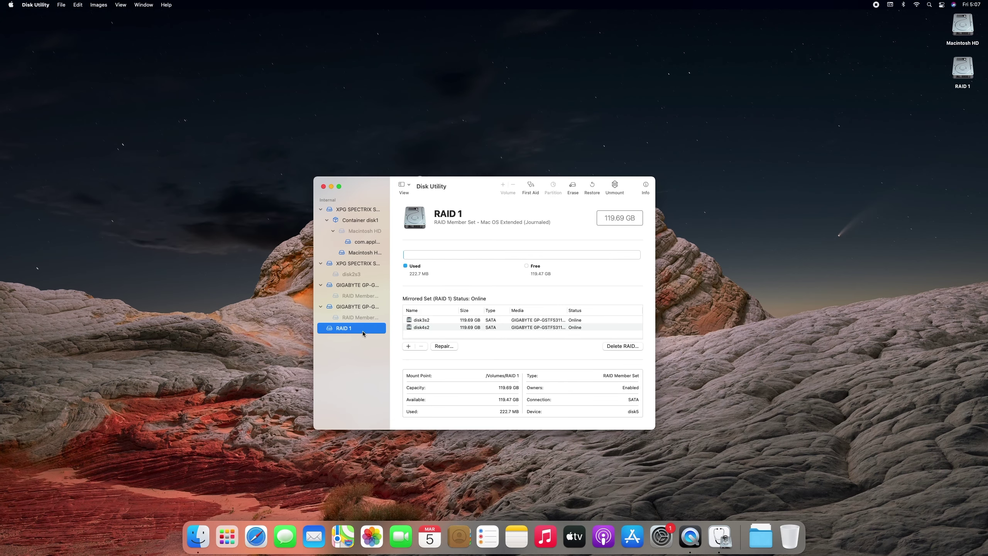
pyautogui.click(503, 321)
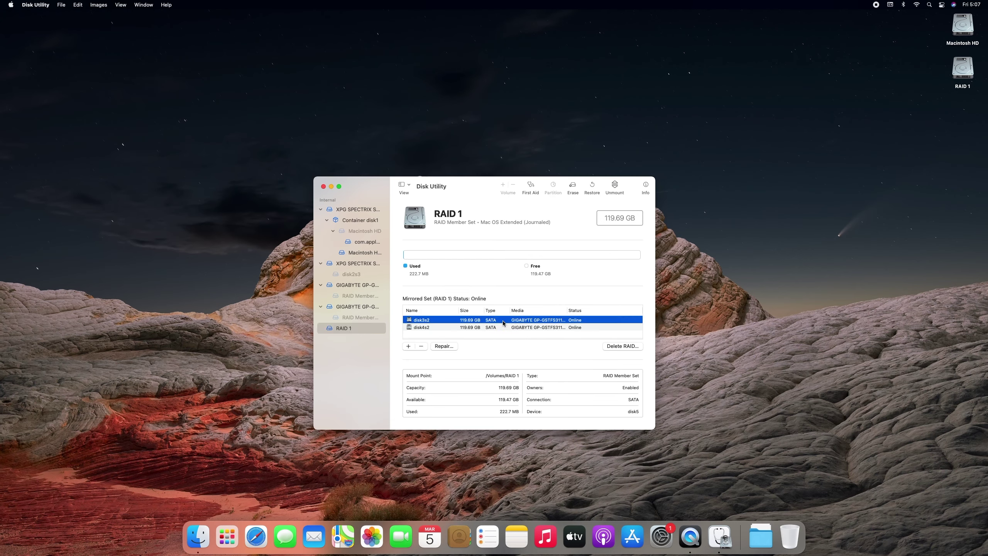
pyautogui.click(622, 346)
pyautogui.click(507, 344)
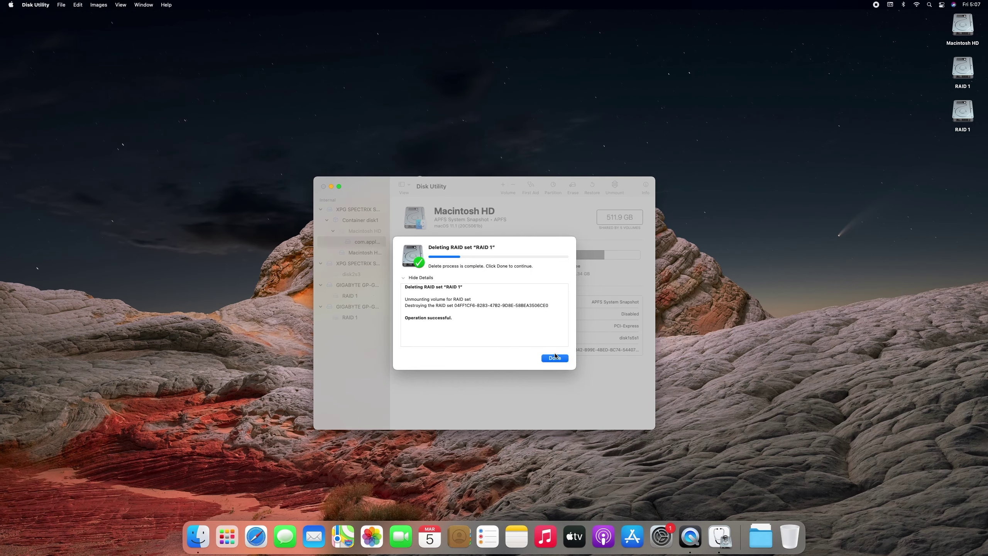
pyautogui.click(555, 358)
# Check the two freed GIGABYTE SATA disks, then start the RAID Assistant with Concatenated (JBOD) as the set type.
pyautogui.click(361, 285)
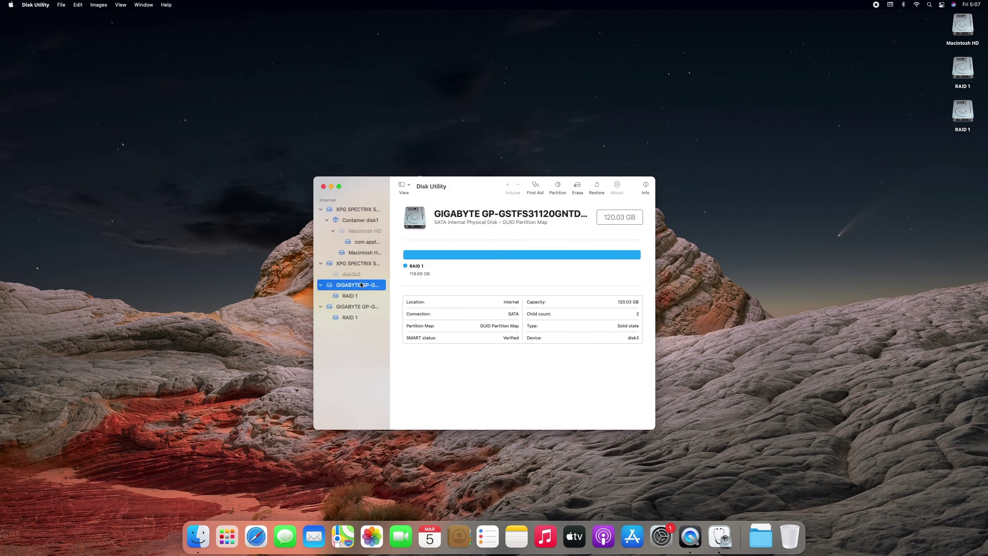
pyautogui.click(361, 308)
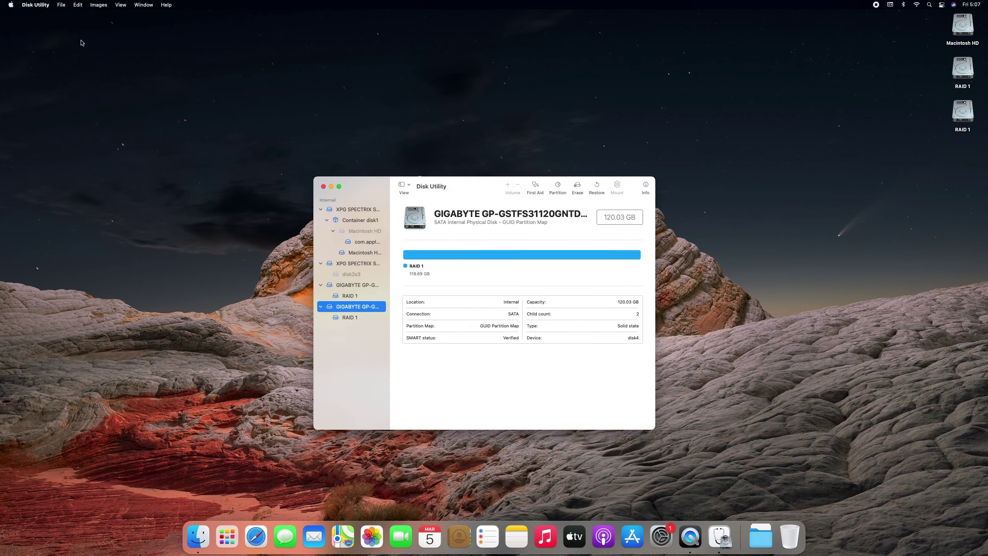
pyautogui.click(61, 5)
pyautogui.click(102, 126)
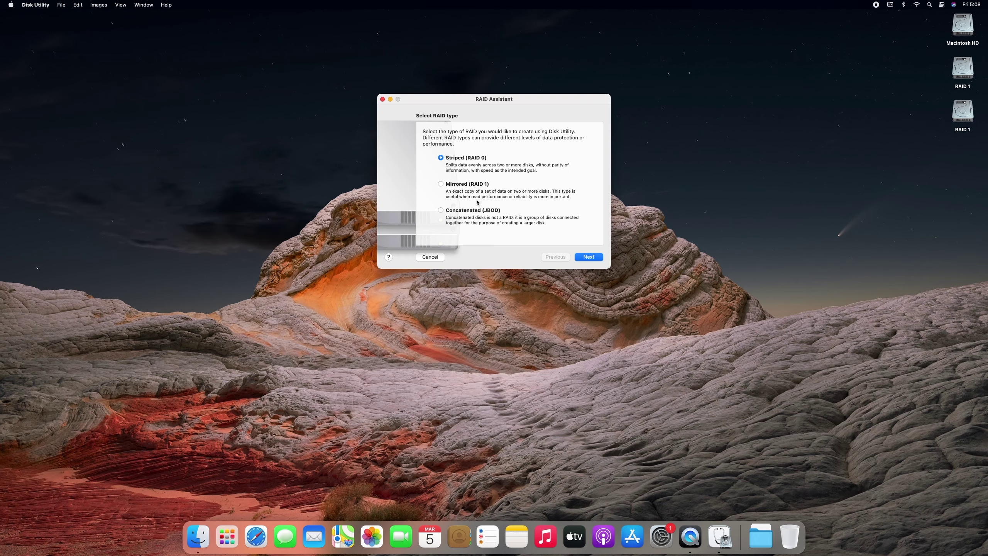
pyautogui.click(489, 211)
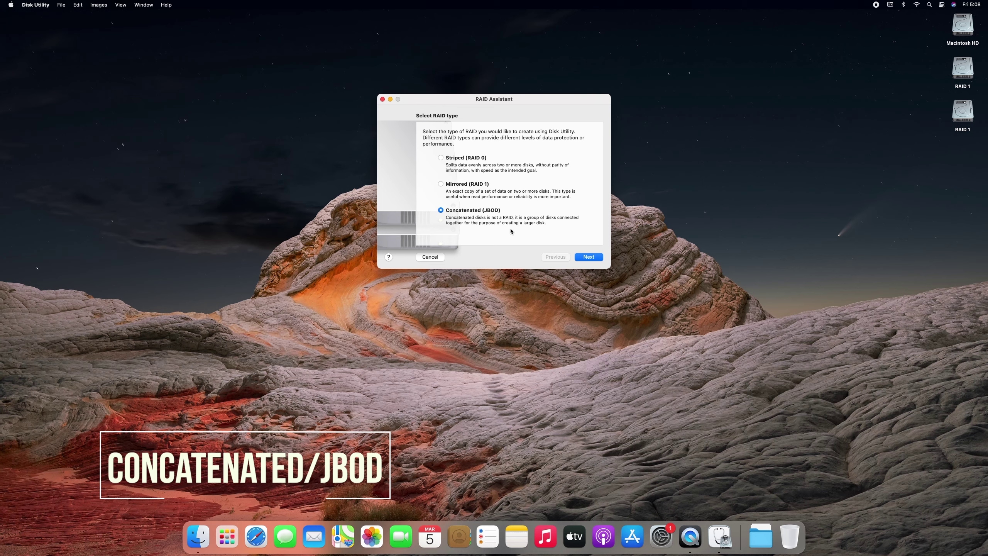
pyautogui.click(589, 257)
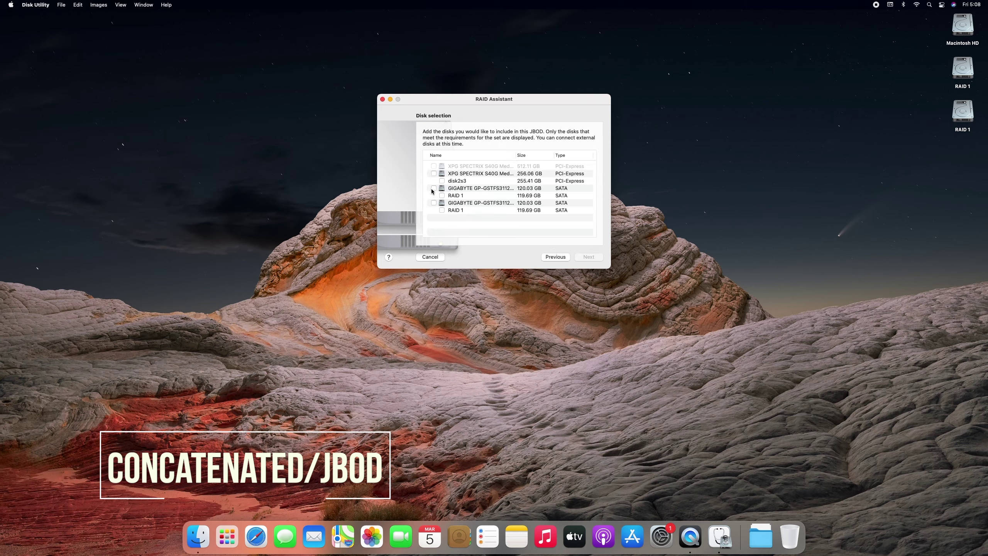
# Include both 120.03 GB GIGABYTE SATA disks in the JBOD set and continue to its properties.
pyautogui.click(434, 189)
pyautogui.click(434, 202)
pyautogui.click(592, 257)
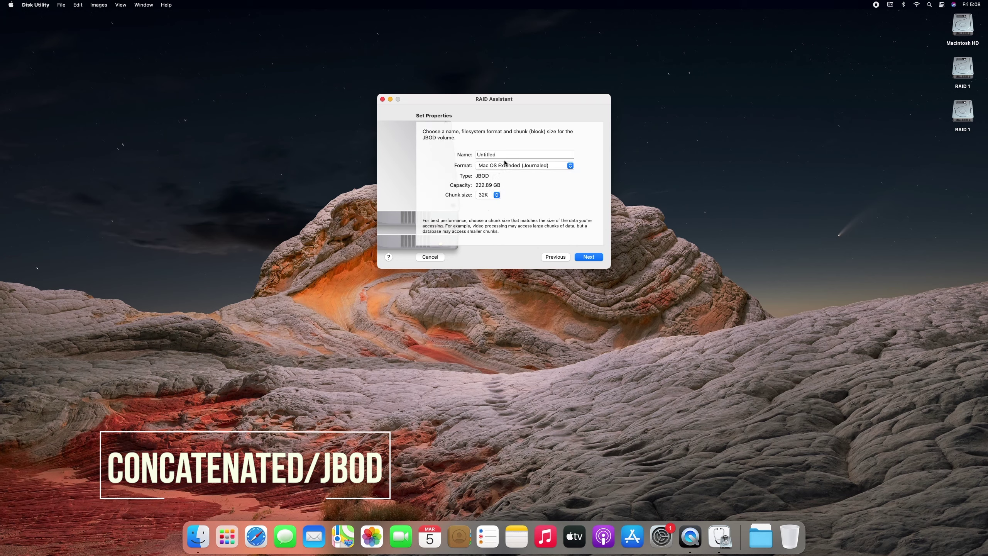
# Name the volume JBOD, keep Mac OS Extended (Journaled), set the chunk size to 256K, create the set, and finish the assistant.
pyautogui.click(502, 156)
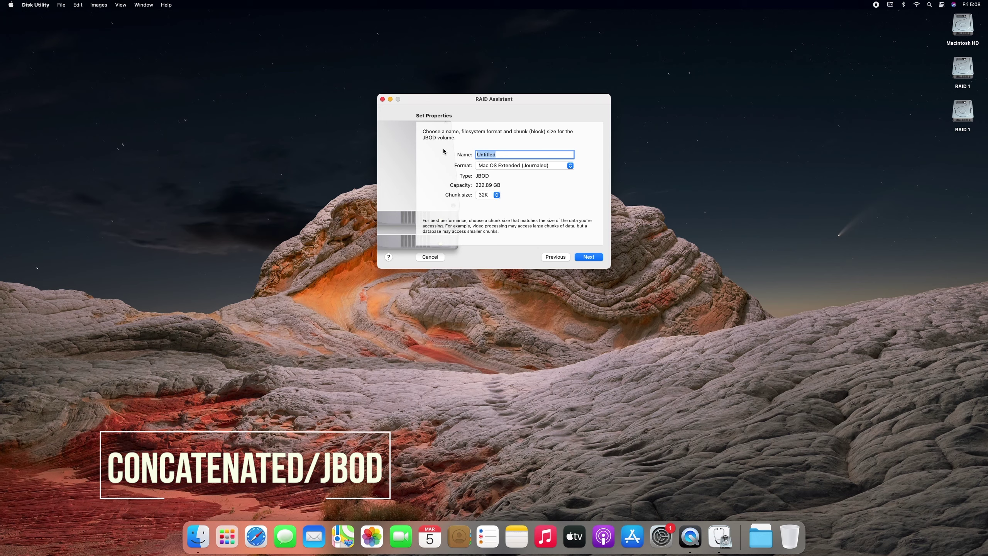
pyautogui.write('JBOD')
pyautogui.click(511, 167)
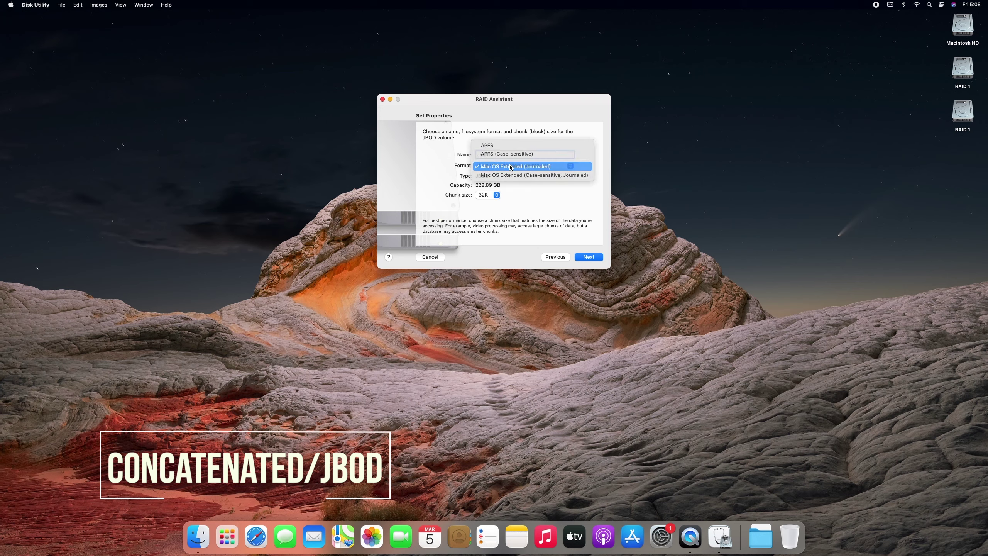
pyautogui.click(511, 166)
pyautogui.click(492, 196)
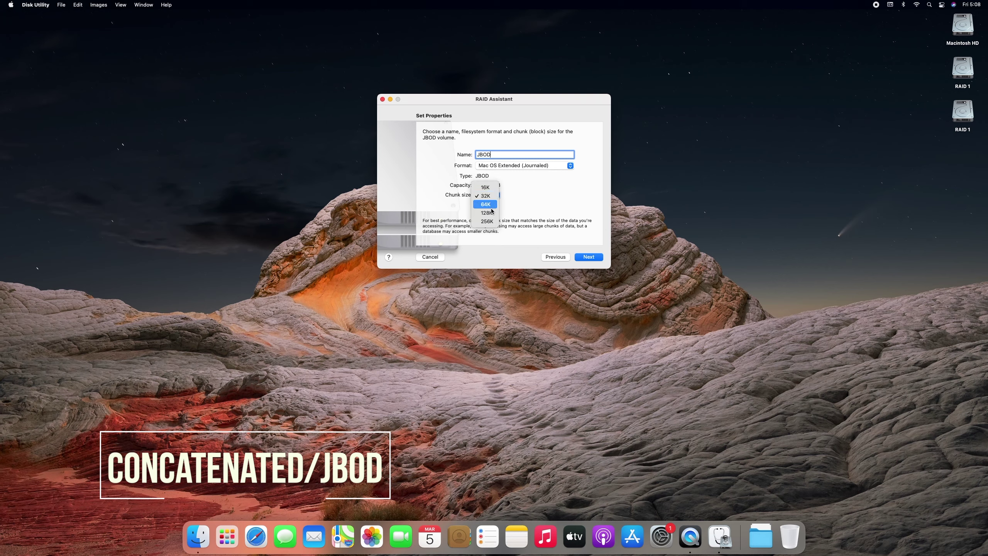
pyautogui.click(487, 221)
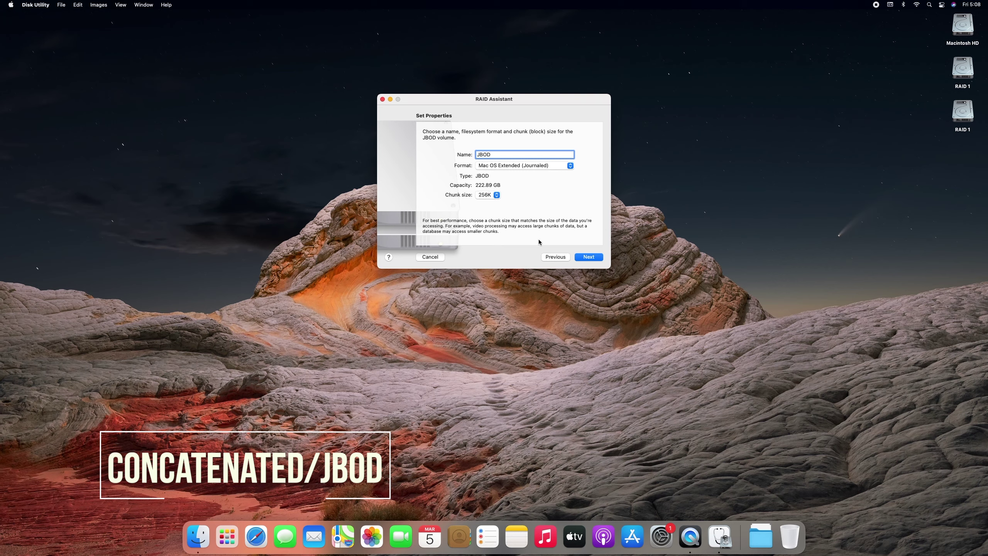
pyautogui.click(587, 257)
pyautogui.click(515, 231)
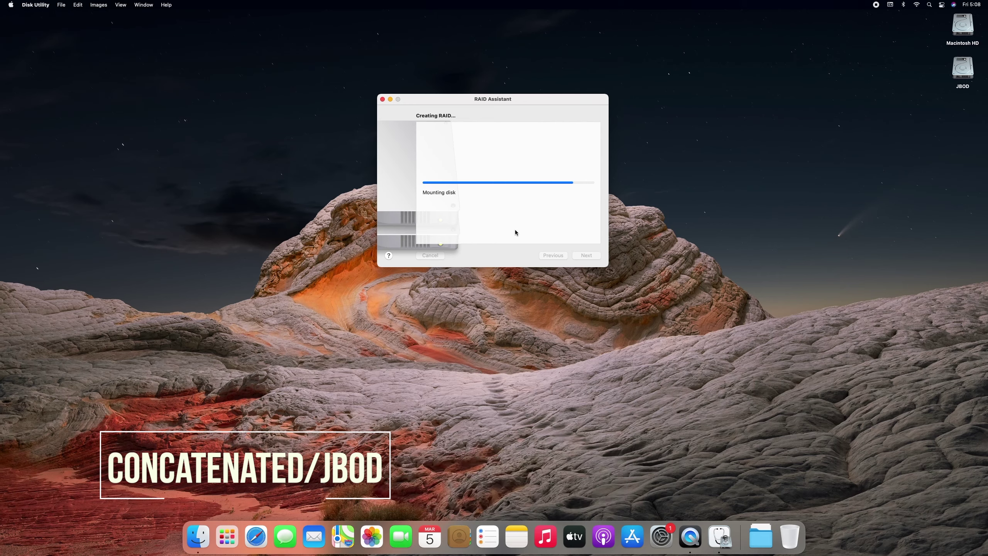
pyautogui.click(586, 256)
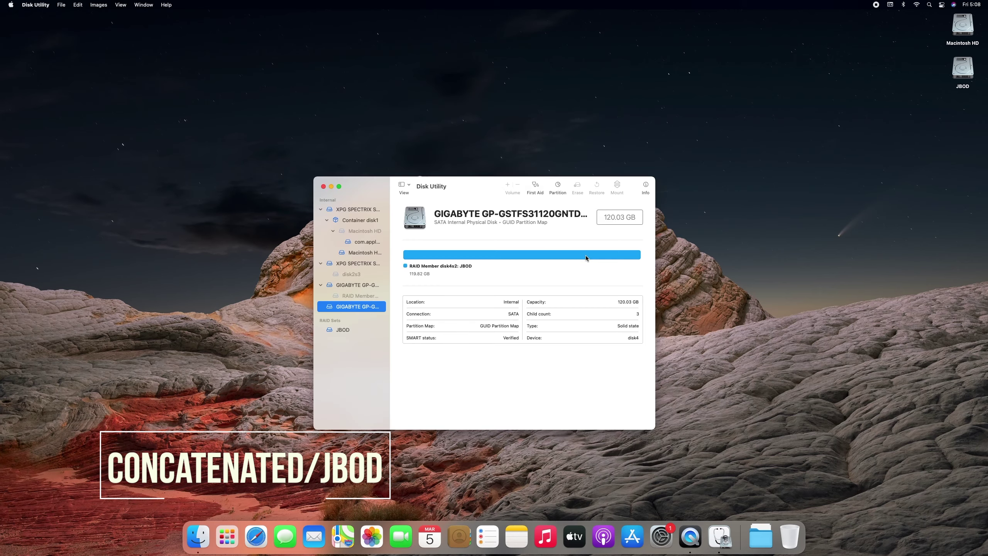
# Examine the JBOD set's total capacity and its two member disks.
pyautogui.click(347, 330)
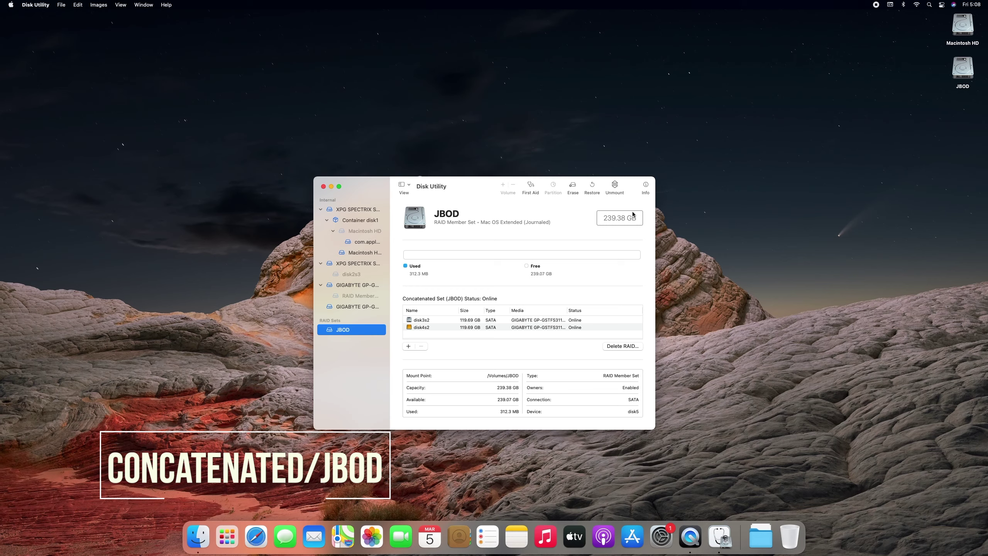
pyautogui.click(623, 218)
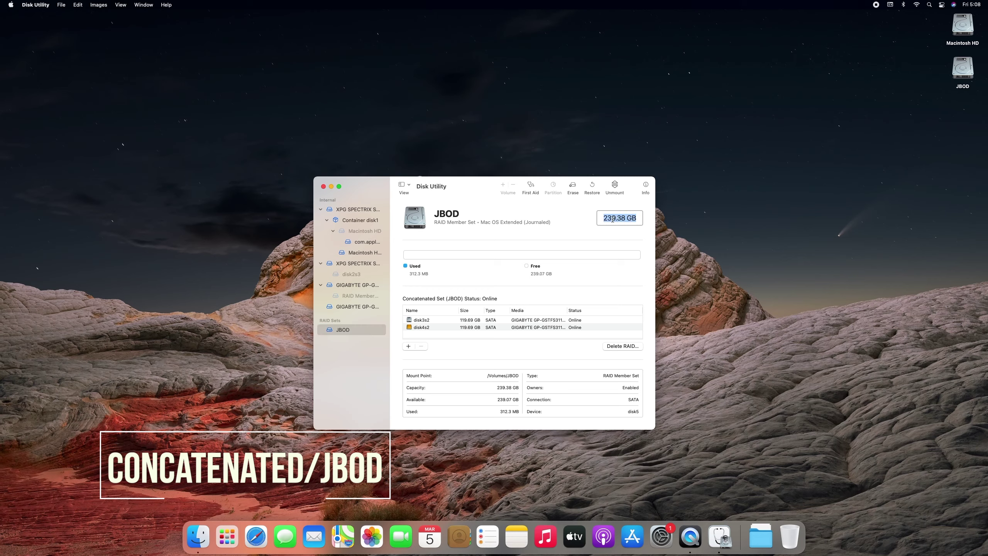
pyautogui.click(613, 220)
pyautogui.click(488, 320)
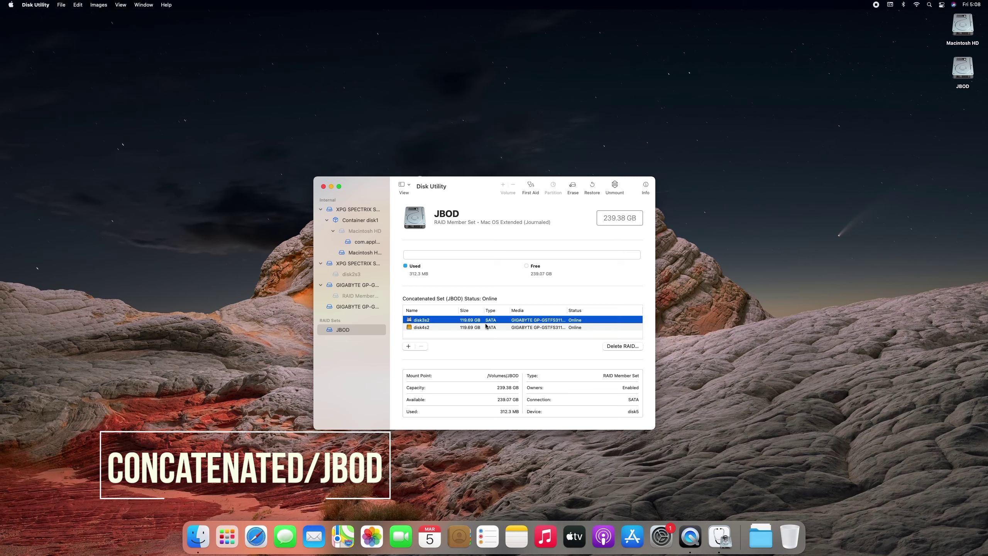
pyautogui.click(487, 327)
pyautogui.click(489, 320)
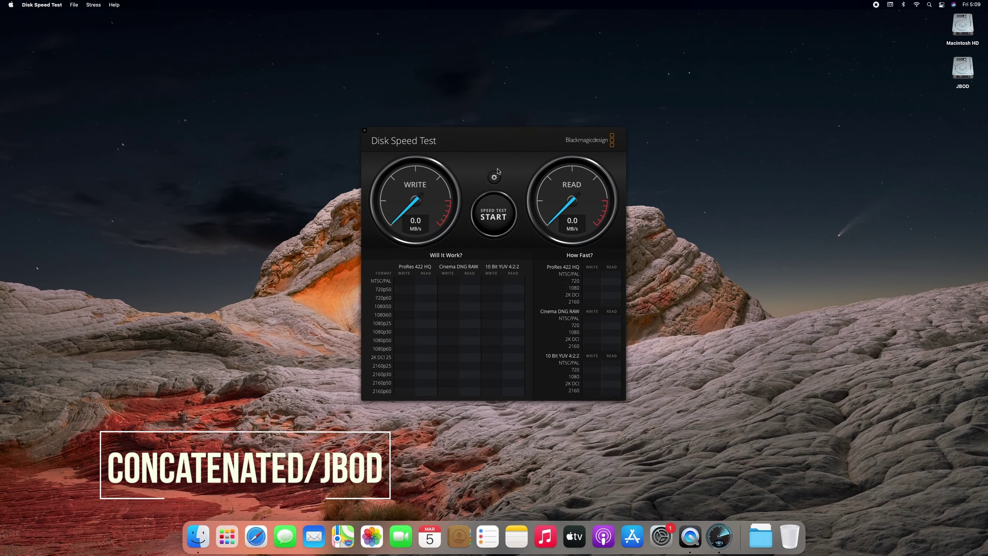
# In Disk Speed Test, select the JBOD volume as the target drive.
pyautogui.click(494, 178)
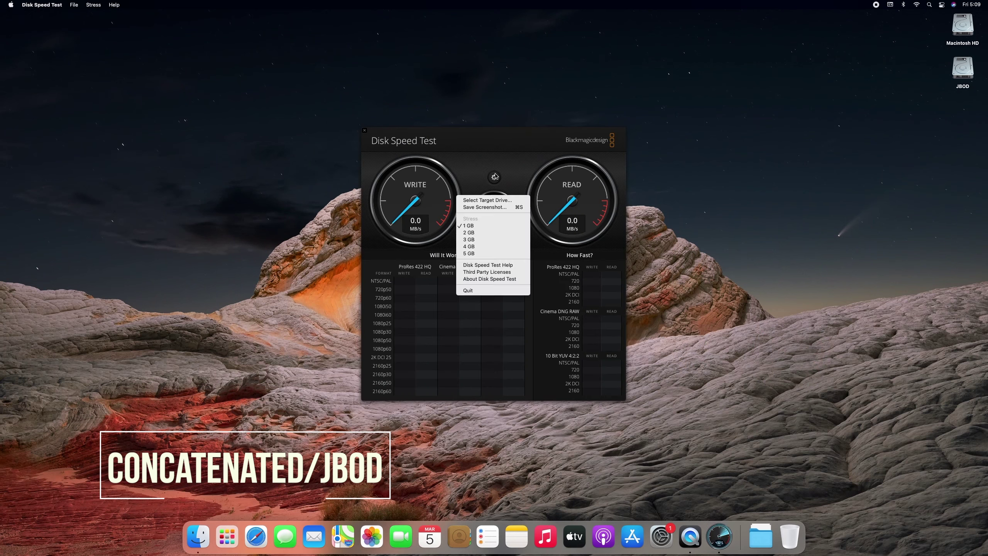
pyautogui.click(487, 200)
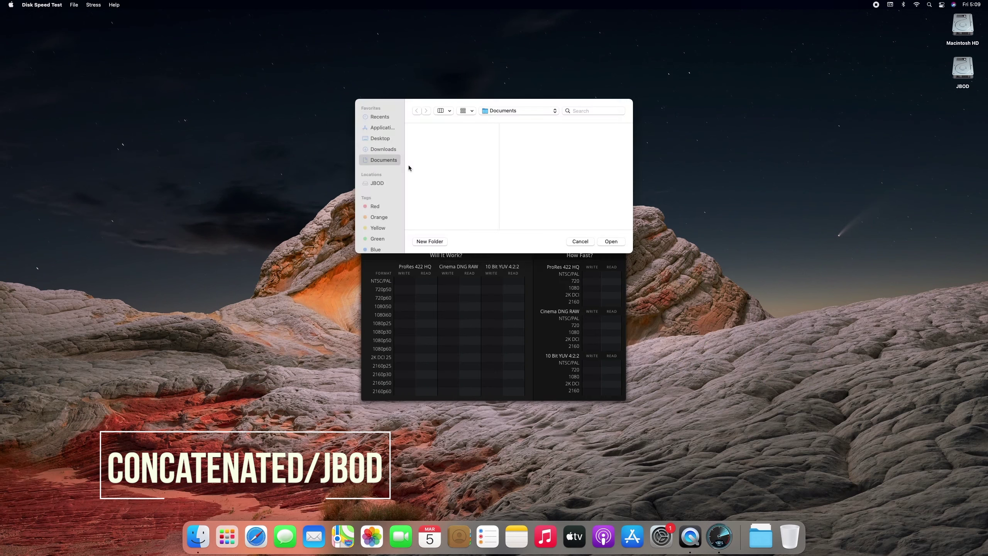
pyautogui.click(377, 183)
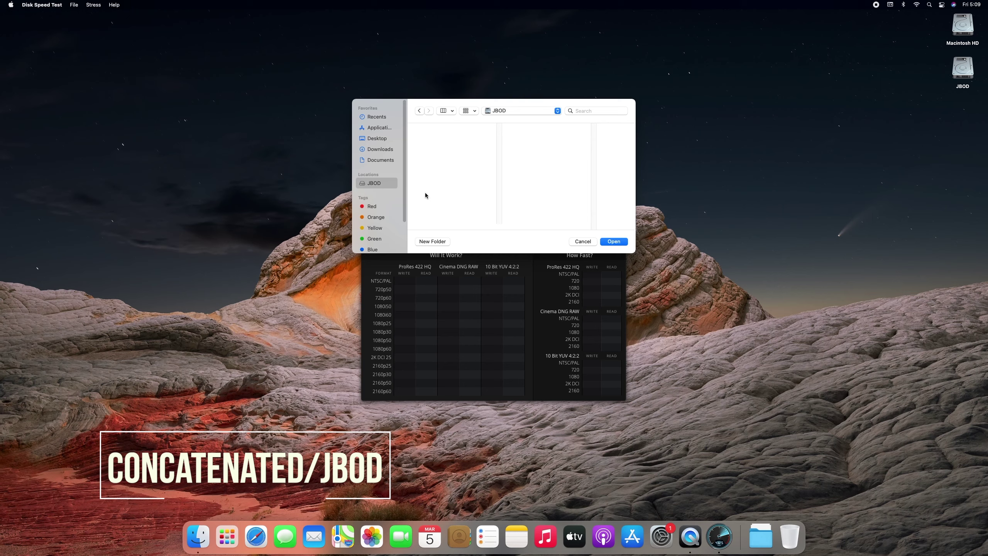
pyautogui.click(613, 241)
# Run the write and read speed test on the JBOD volume, stop it after one pass, and close Disk Speed Test.
pyautogui.click(493, 218)
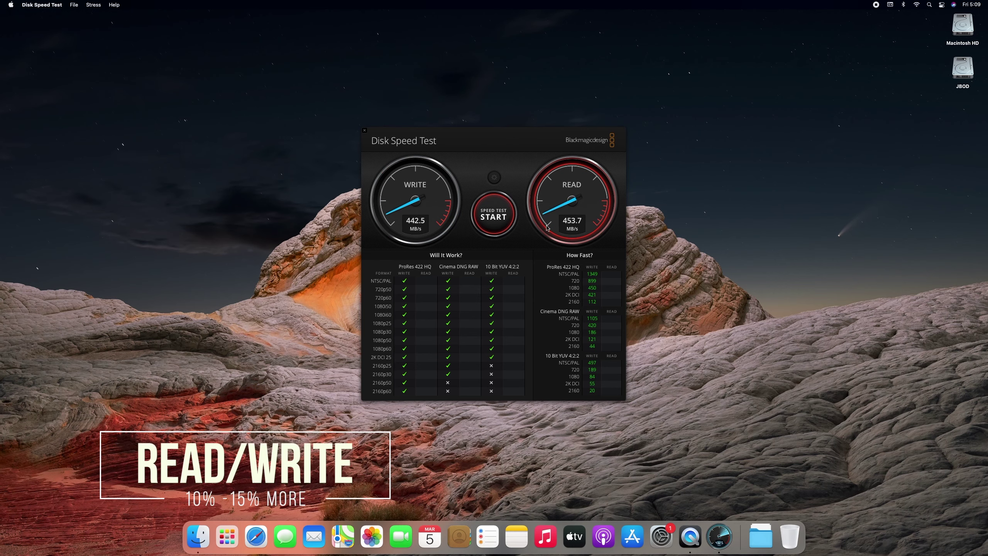
pyautogui.click(494, 218)
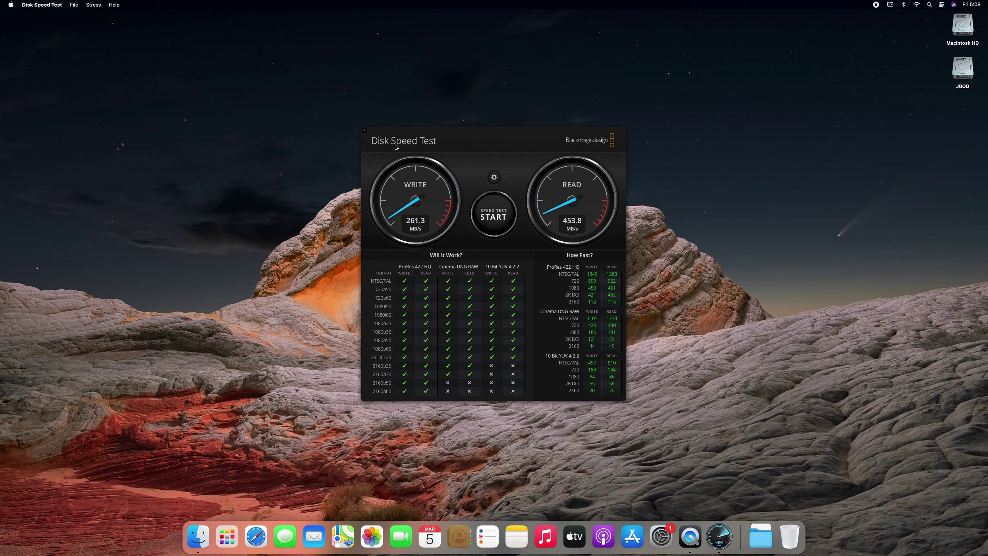
pyautogui.click(365, 131)
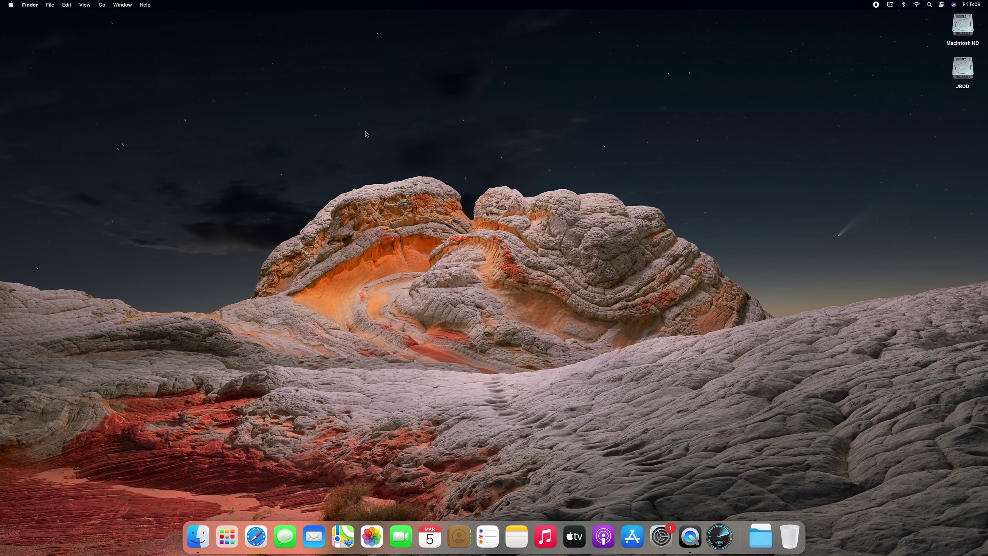